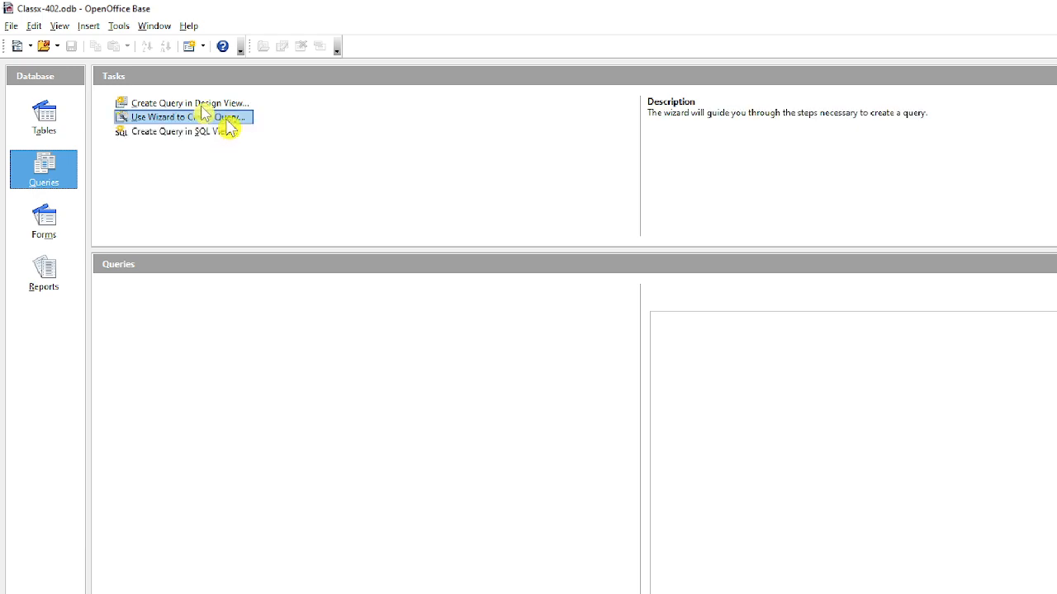
- Start a new query with the Query Wizard and choose the Employee table as its source
{"action": "left_click", "coordinate": [227, 120]}
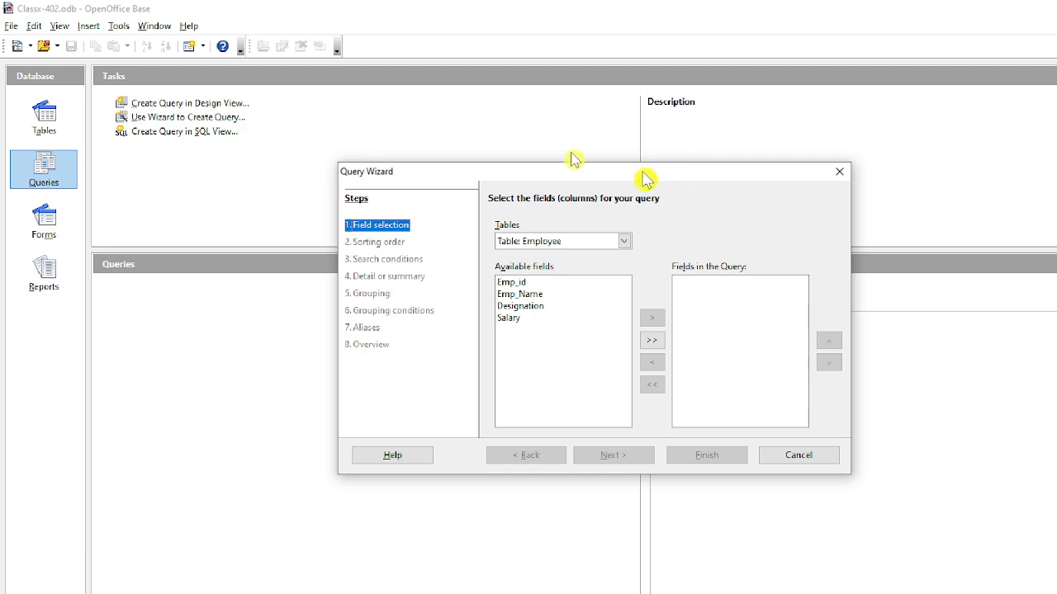
{"action": "left_click_drag", "start_coordinate": [644, 178], "coordinate": [531, 149]}
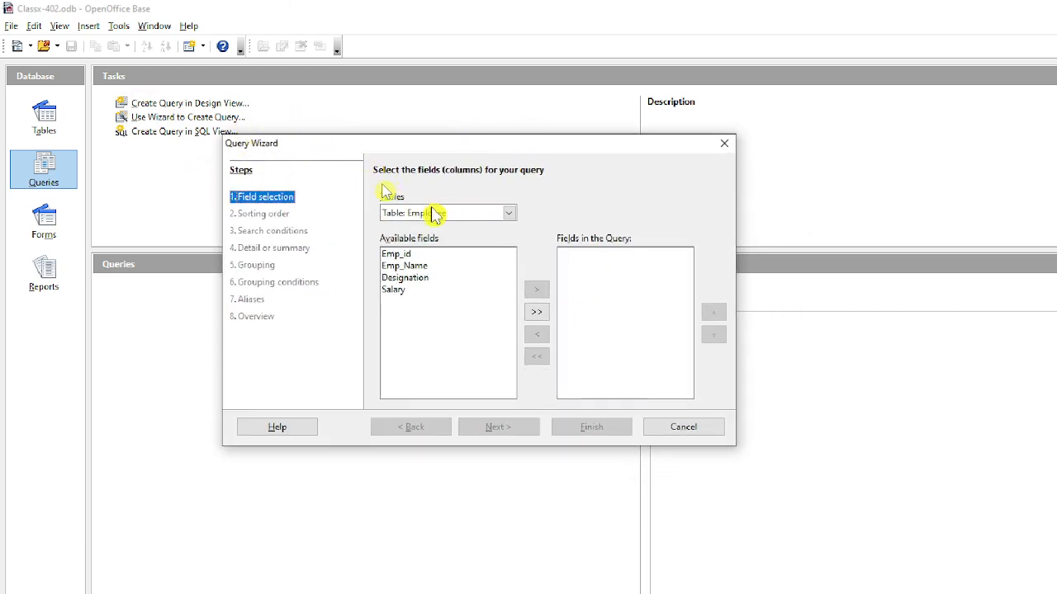
{"action": "left_click", "coordinate": [506, 216]}
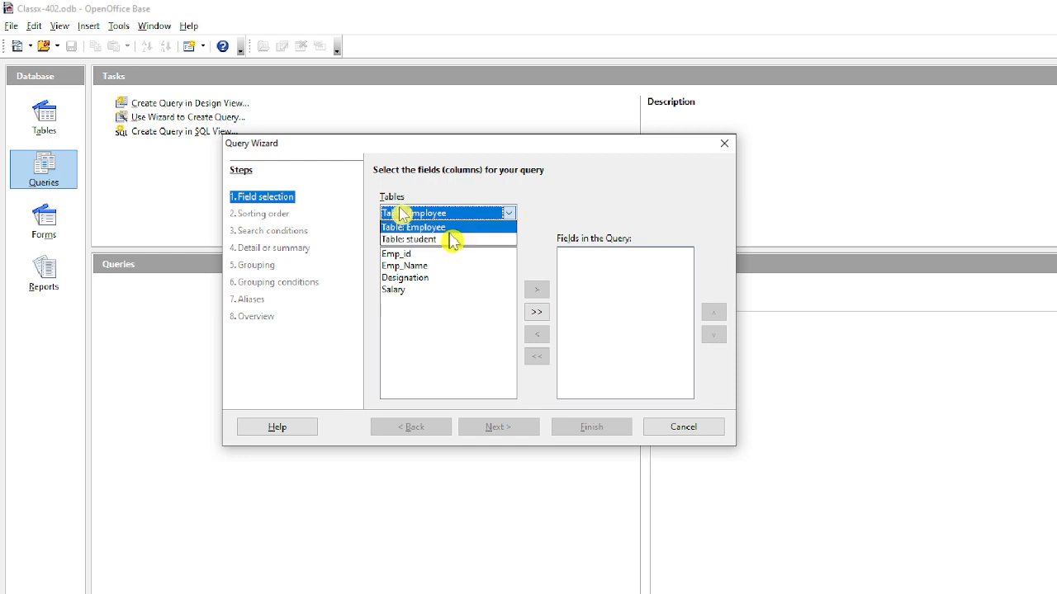
{"action": "left_click", "coordinate": [403, 227]}
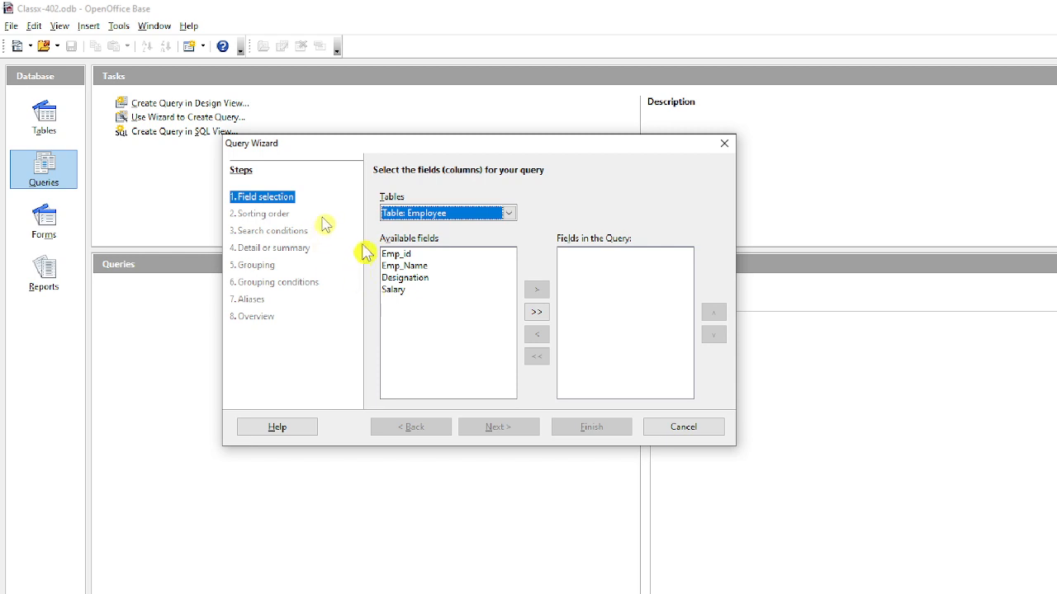
- Add the Emp_id, Emp_Name and Designation fields to the query and proceed to the sorting order
{"action": "left_click", "coordinate": [402, 256]}
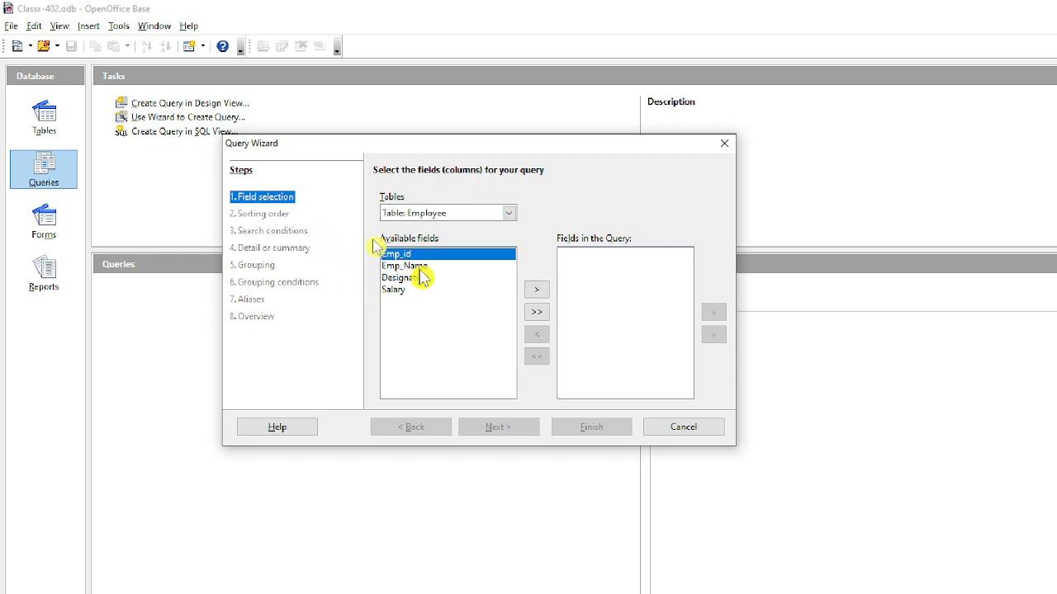
{"action": "left_click", "coordinate": [419, 267]}
{"action": "left_click", "coordinate": [419, 279]}
{"action": "left_click", "coordinate": [393, 292]}
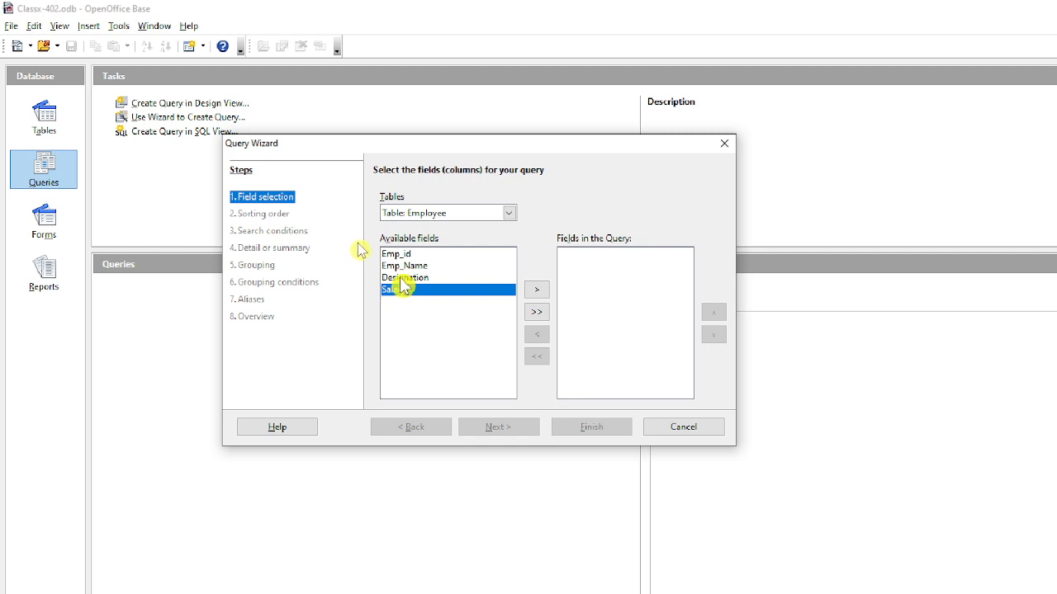
{"action": "left_click", "coordinate": [404, 255]}
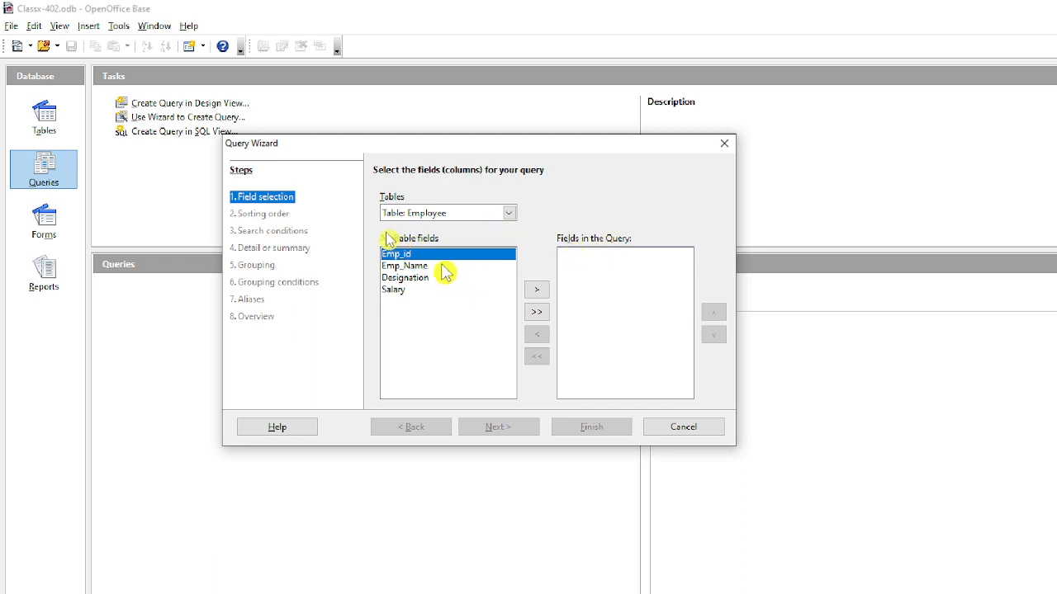
{"action": "left_click", "coordinate": [537, 290]}
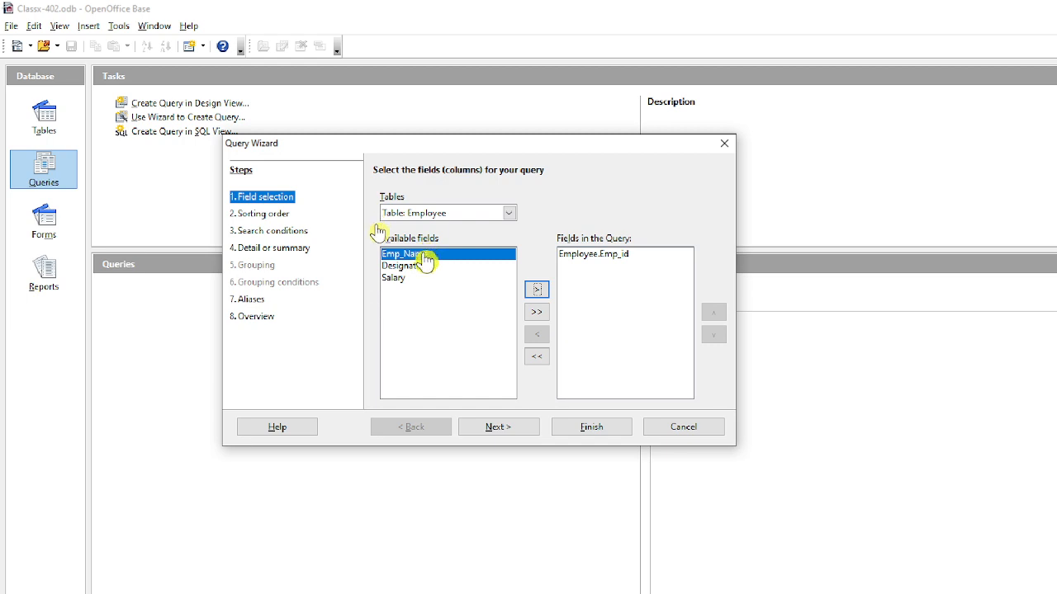
{"action": "left_click", "coordinate": [537, 291]}
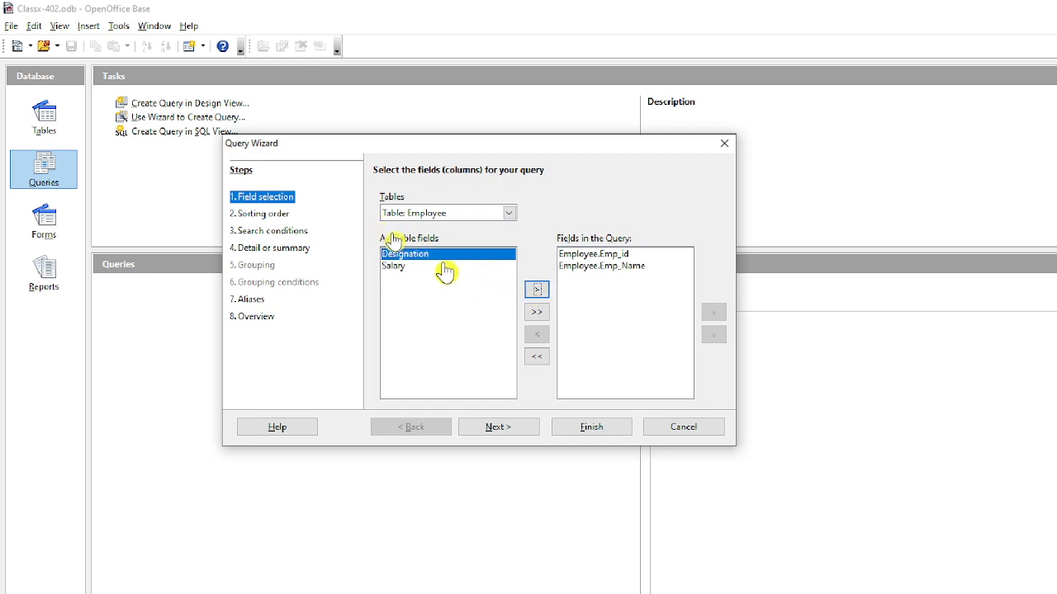
{"action": "left_click", "coordinate": [538, 291]}
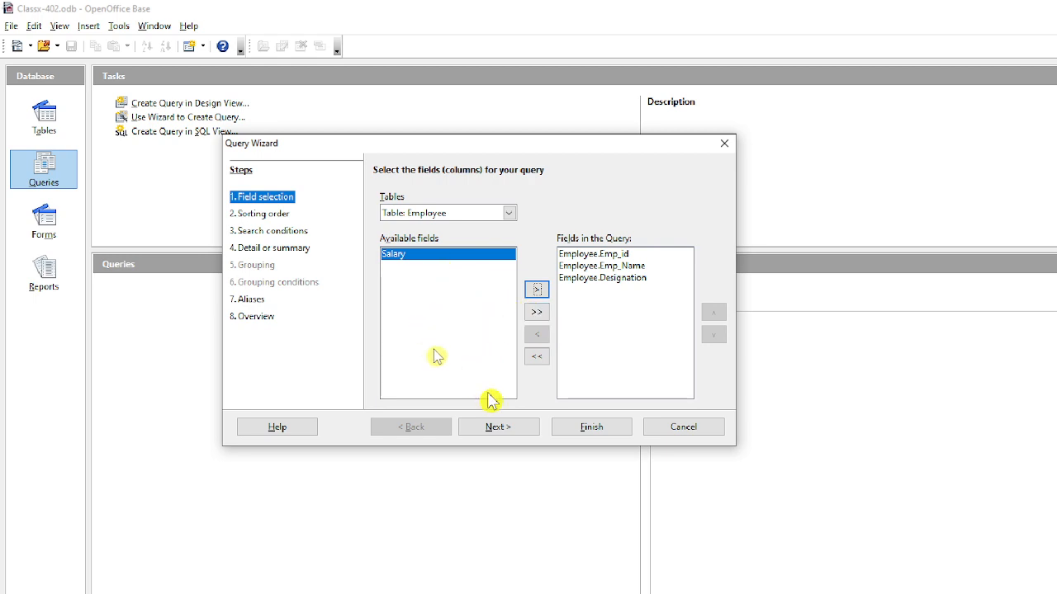
{"action": "left_click", "coordinate": [498, 427]}
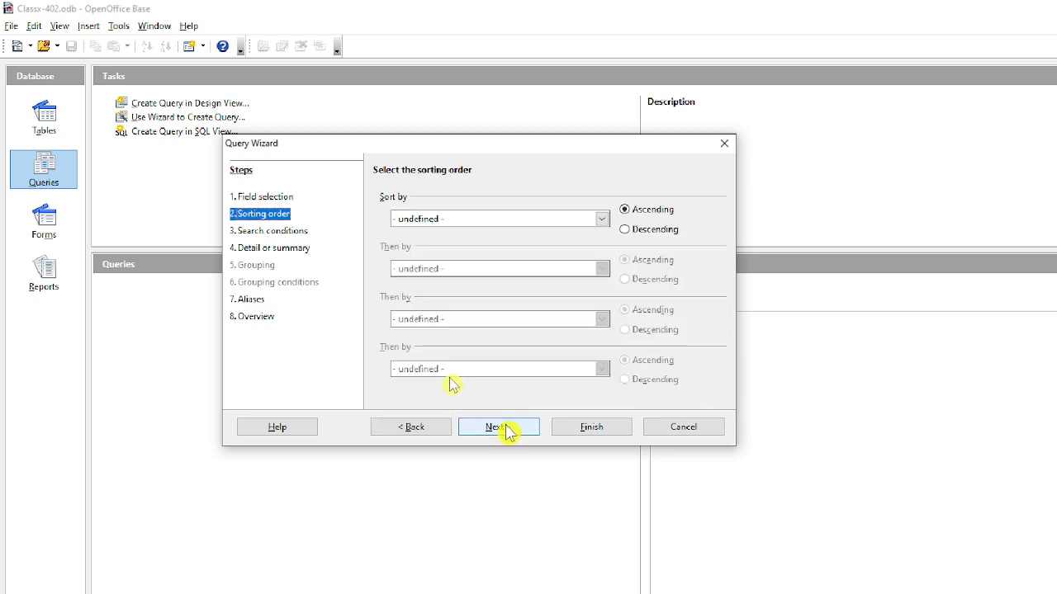
- Sort the query by Employee.Emp_Name in ascending order and proceed to the search conditions
{"action": "left_click", "coordinate": [601, 221]}
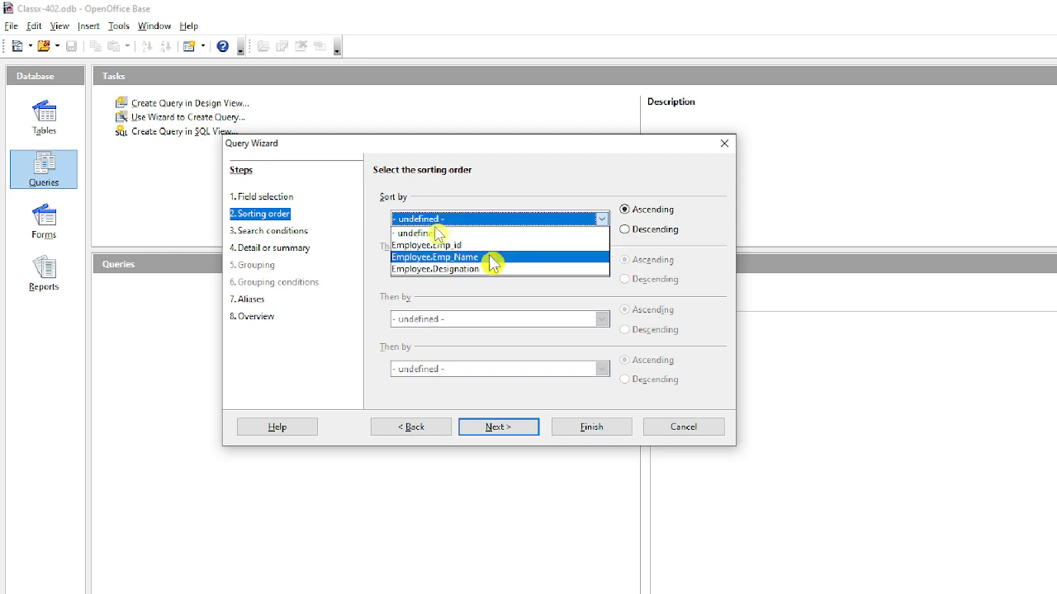
{"action": "left_click", "coordinate": [494, 263]}
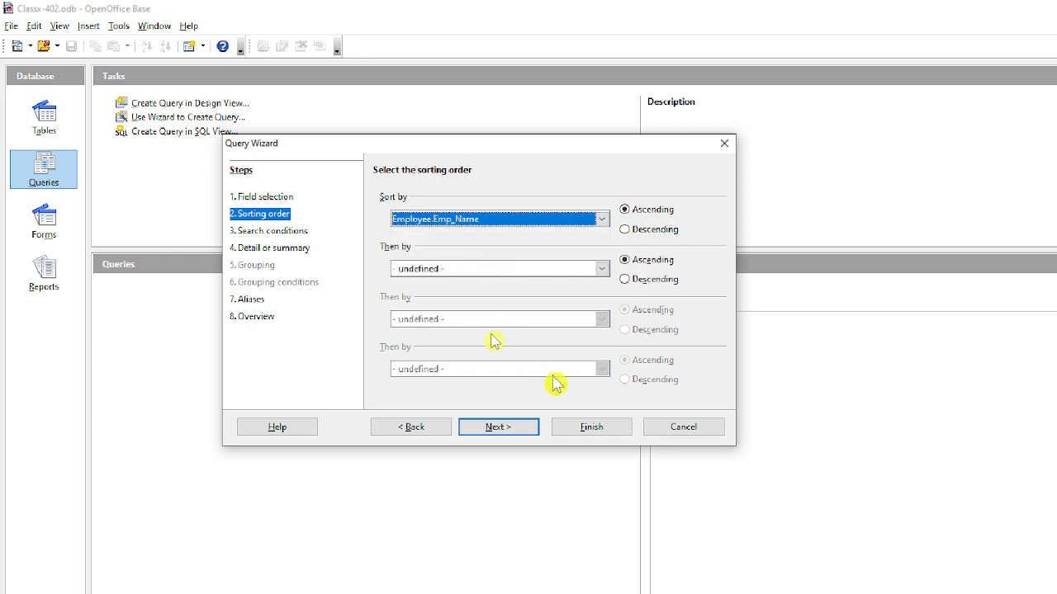
{"action": "left_click", "coordinate": [507, 436]}
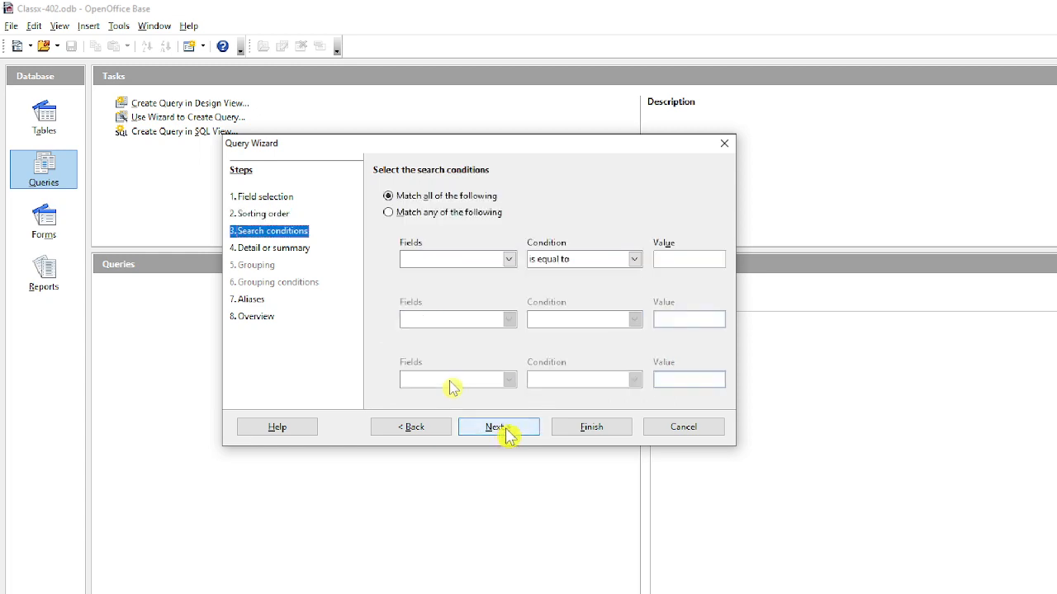
- Add the search condition that Employee.Emp_id is equal to 101 and proceed to the query type
{"action": "left_click", "coordinate": [507, 260]}
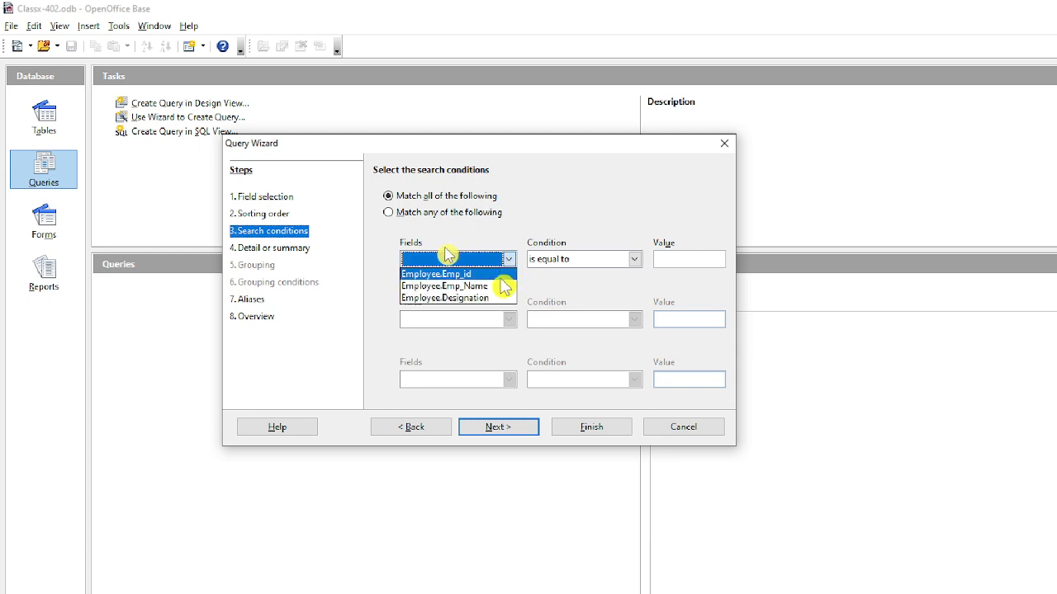
{"action": "left_click", "coordinate": [499, 277]}
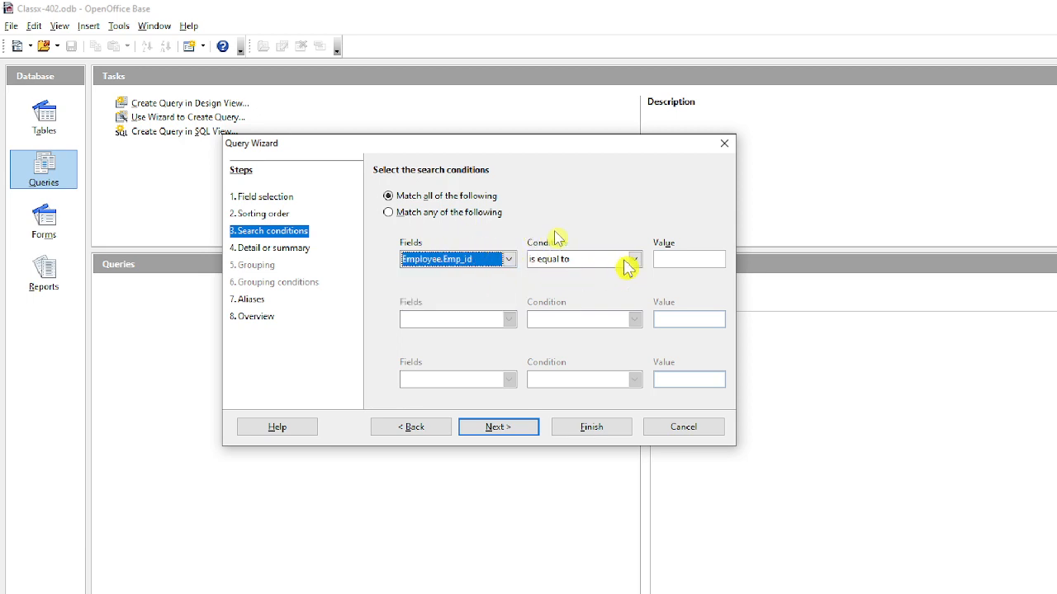
{"action": "left_click", "coordinate": [670, 257]}
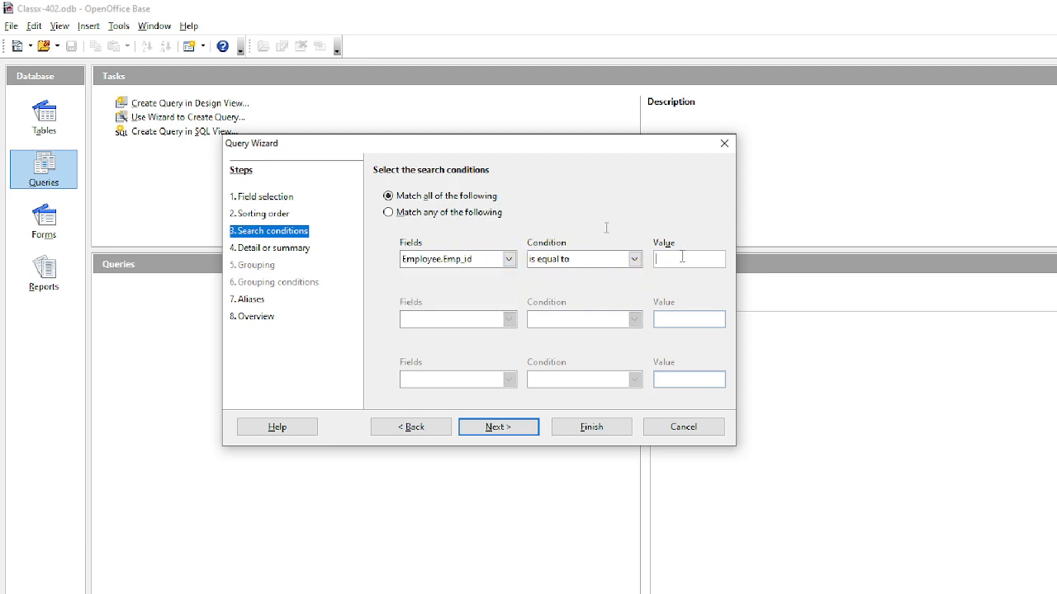
{"action": "type", "text": "101"}
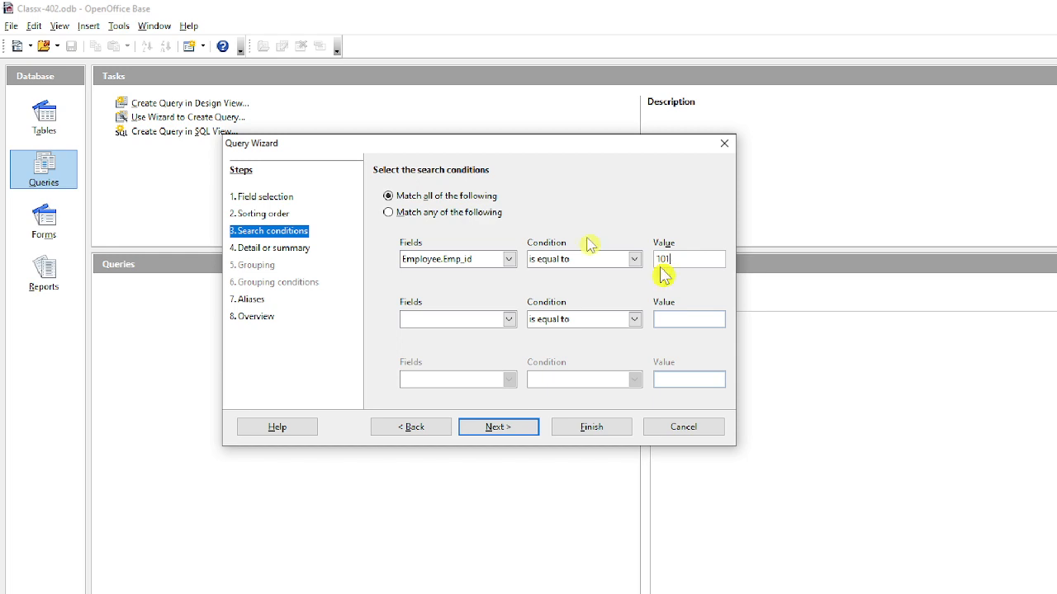
{"action": "left_click", "coordinate": [526, 429]}
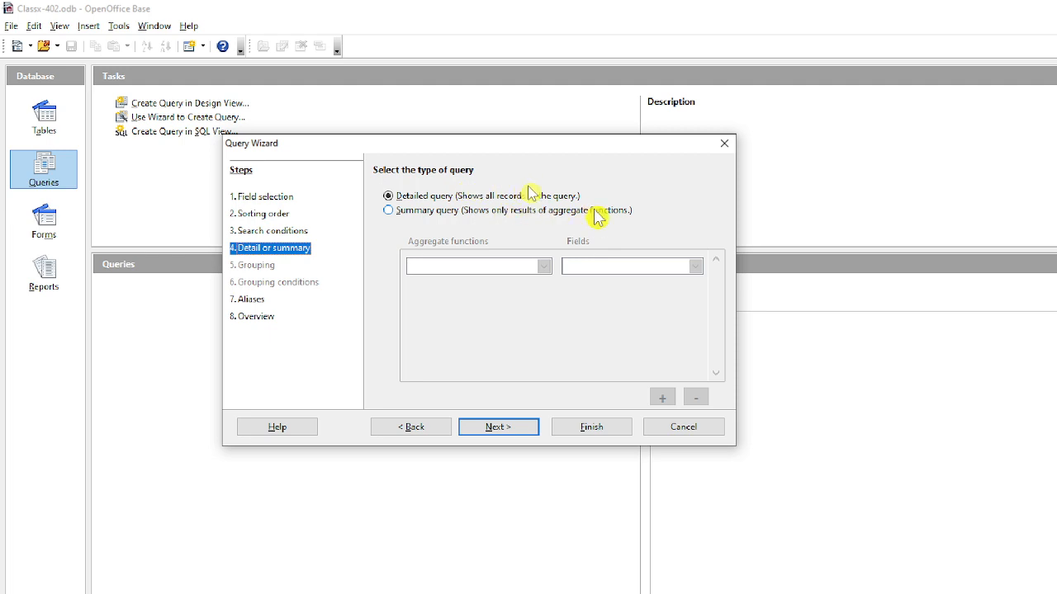
- Keep the detailed query type and give Employee.Emp_id the alias EmployeeID
{"action": "left_click", "coordinate": [506, 429]}
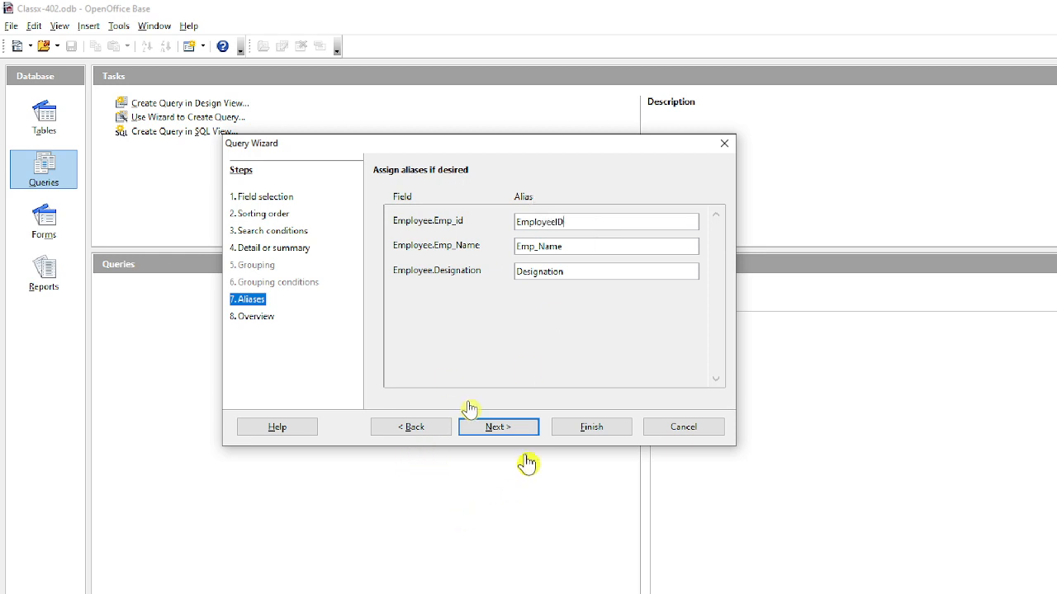
{"action": "left_click", "coordinate": [498, 427]}
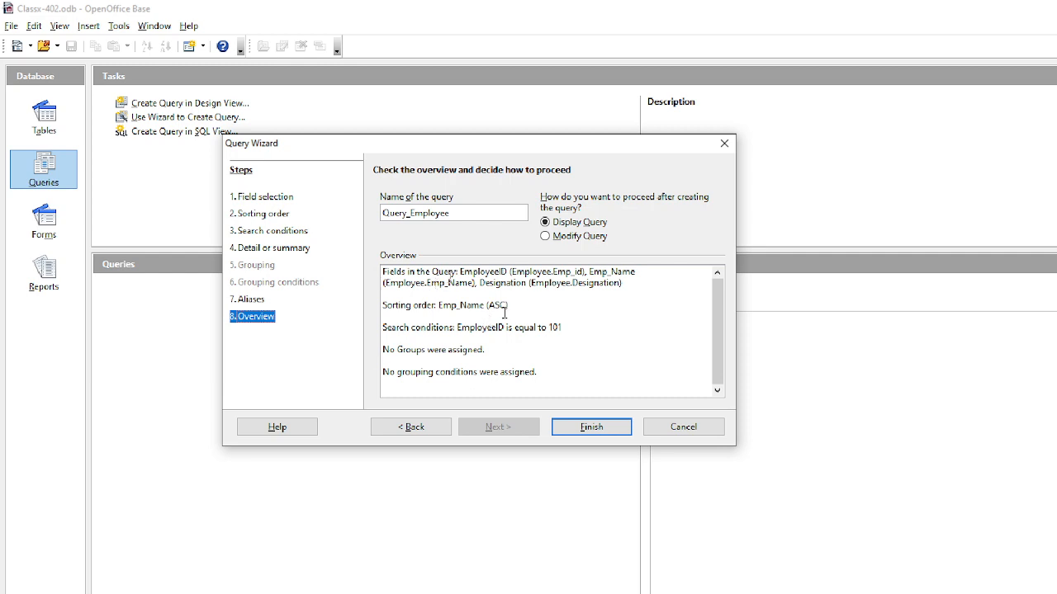
- Review the sorting order and search condition in the overview, then create and display the query and close its result window
{"action": "left_click_drag", "start_coordinate": [497, 312], "coordinate": [469, 307]}
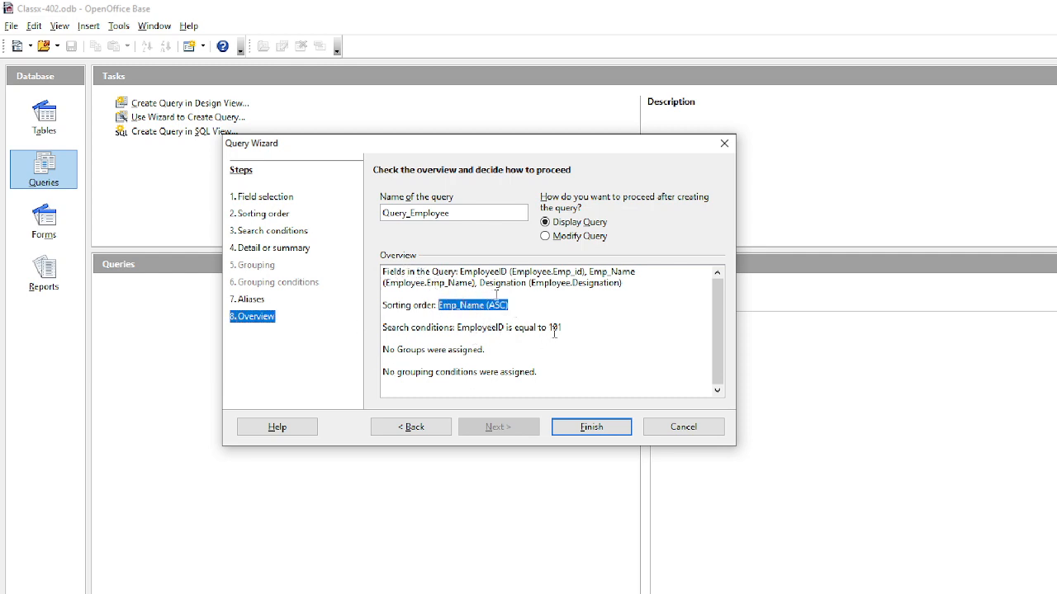
{"action": "left_click_drag", "start_coordinate": [570, 328], "coordinate": [485, 329]}
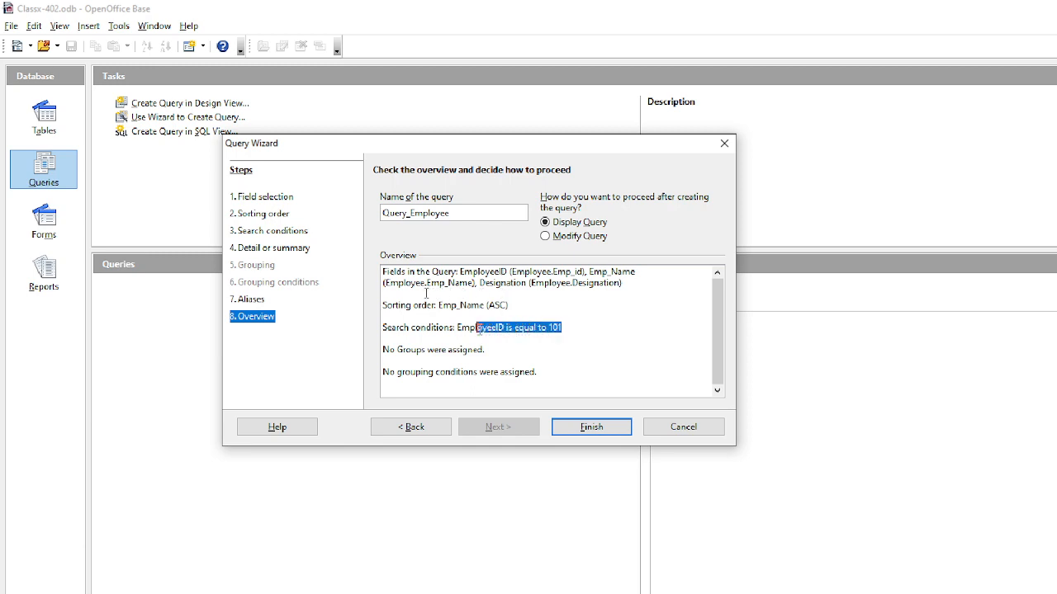
{"action": "left_click", "coordinate": [588, 368]}
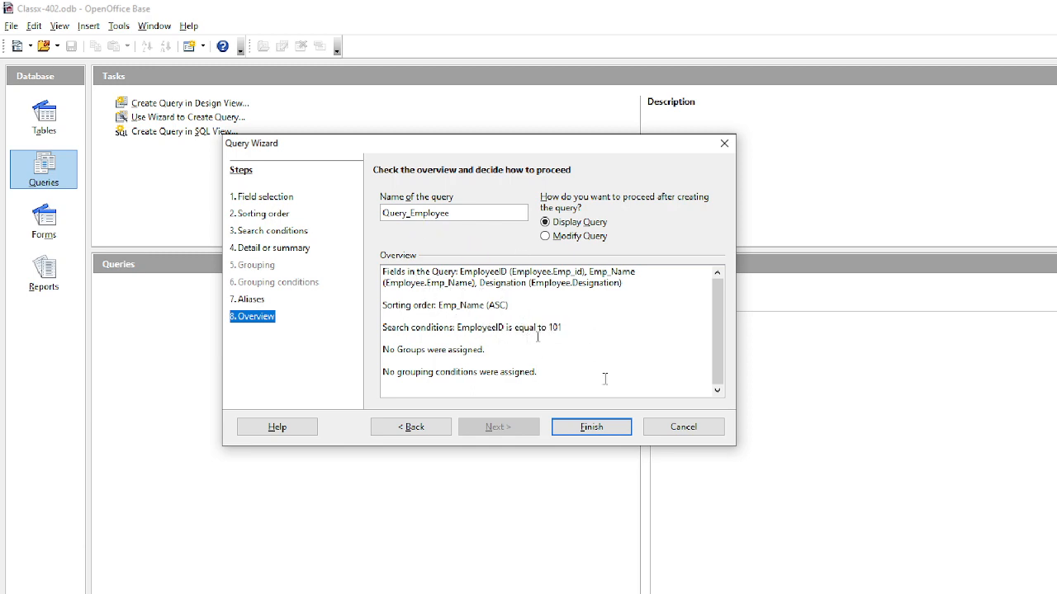
{"action": "left_click", "coordinate": [591, 428]}
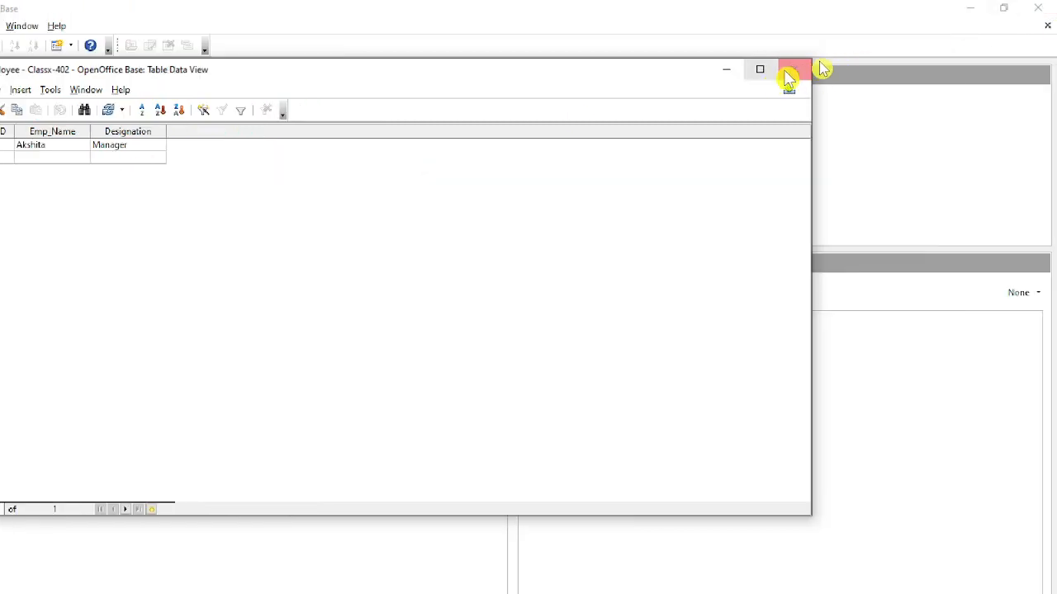
{"action": "left_click", "coordinate": [794, 71]}
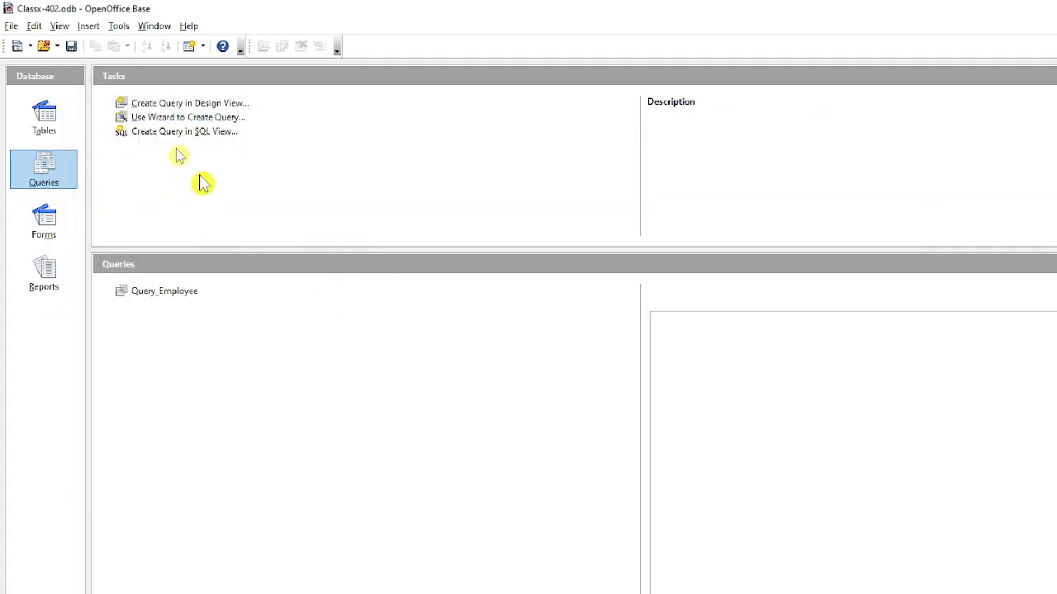
- Create a new query in Design View and add the Employee table to it
{"action": "left_click", "coordinate": [201, 102]}
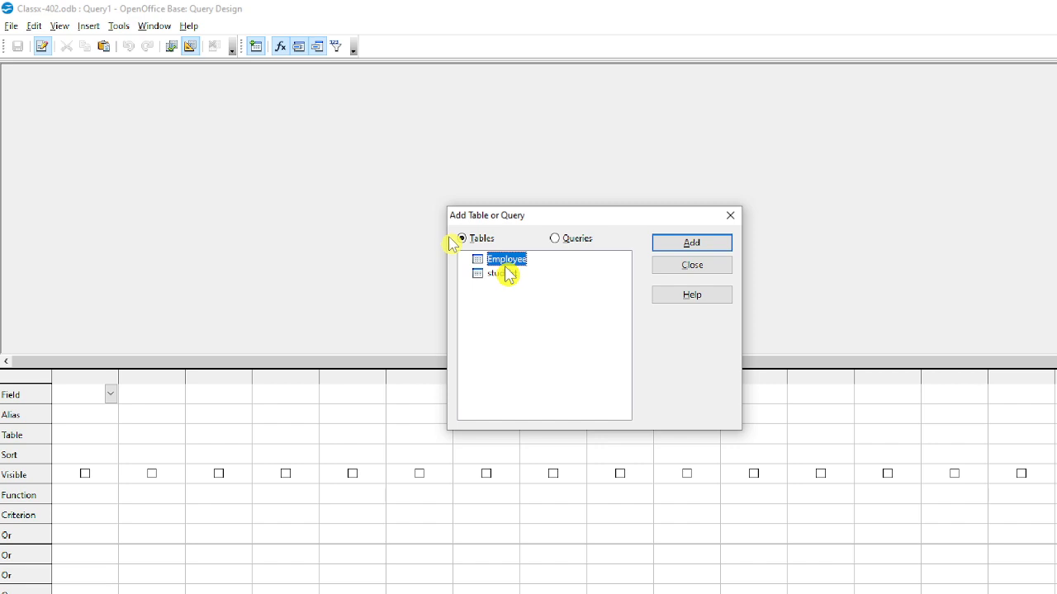
{"action": "left_click", "coordinate": [691, 243]}
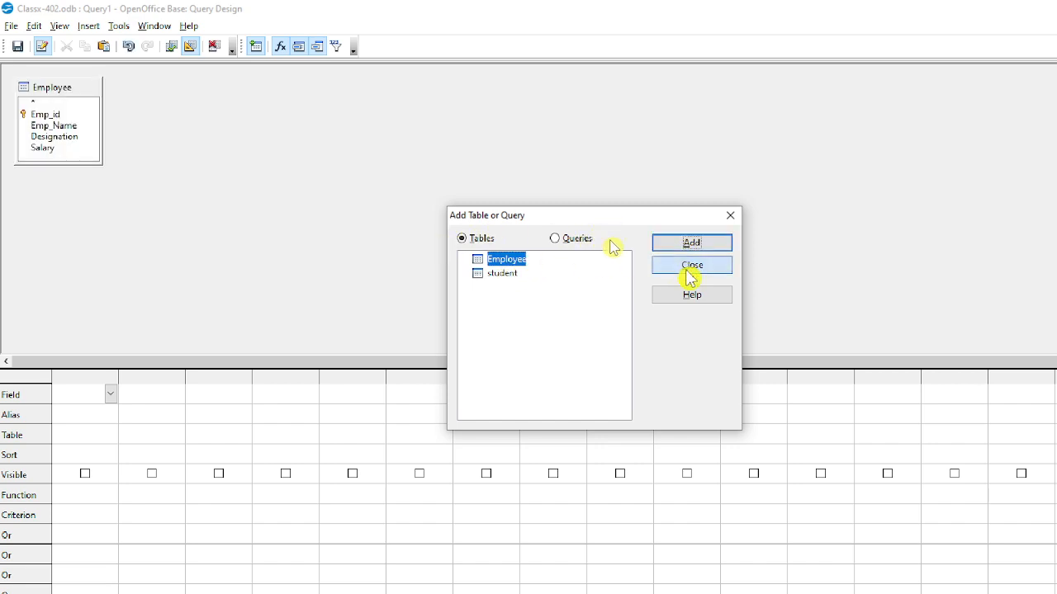
{"action": "left_click", "coordinate": [690, 264]}
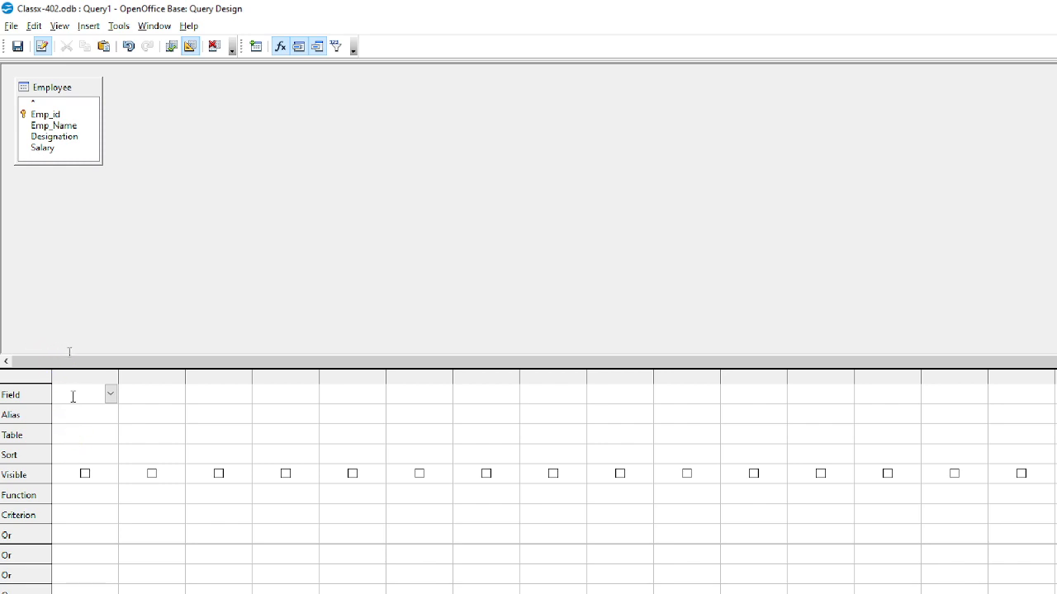
- Set the first query column to Employee.Emp_id and the second to Employee.Emp_Name
{"action": "left_click", "coordinate": [110, 395]}
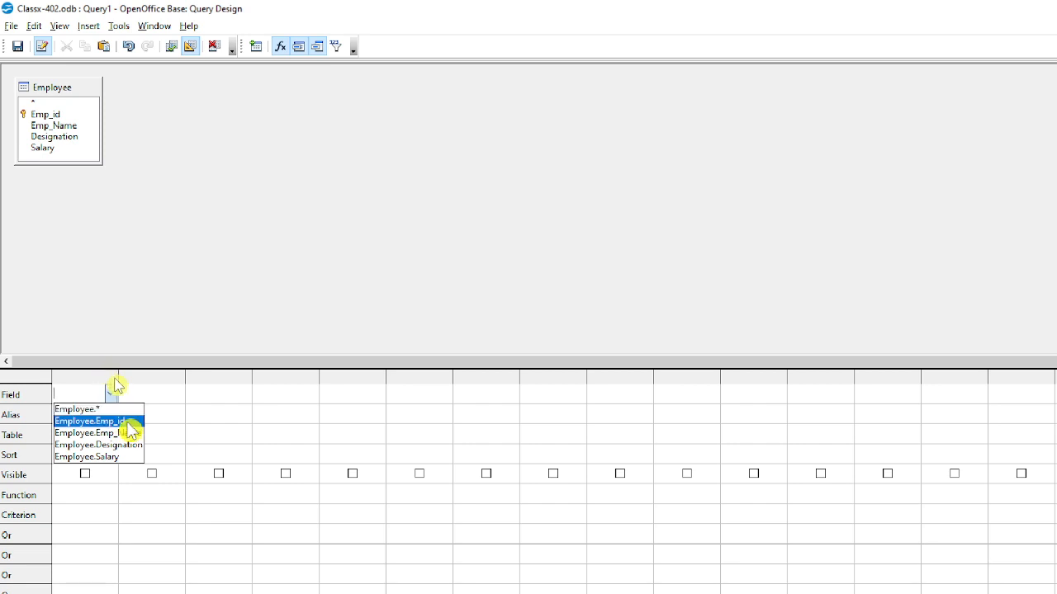
{"action": "left_click", "coordinate": [130, 424]}
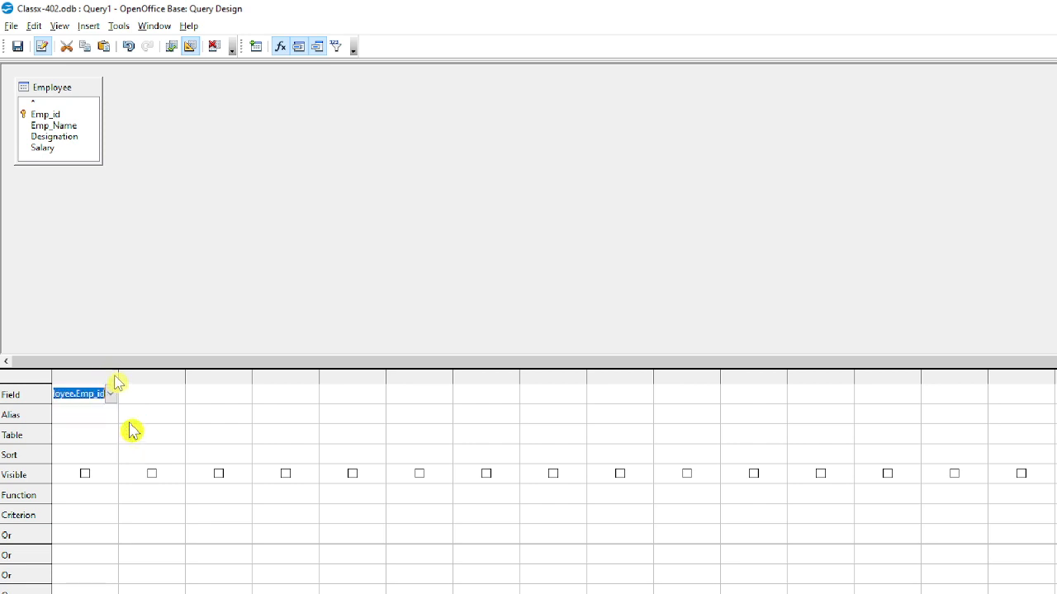
{"action": "left_click", "coordinate": [165, 400]}
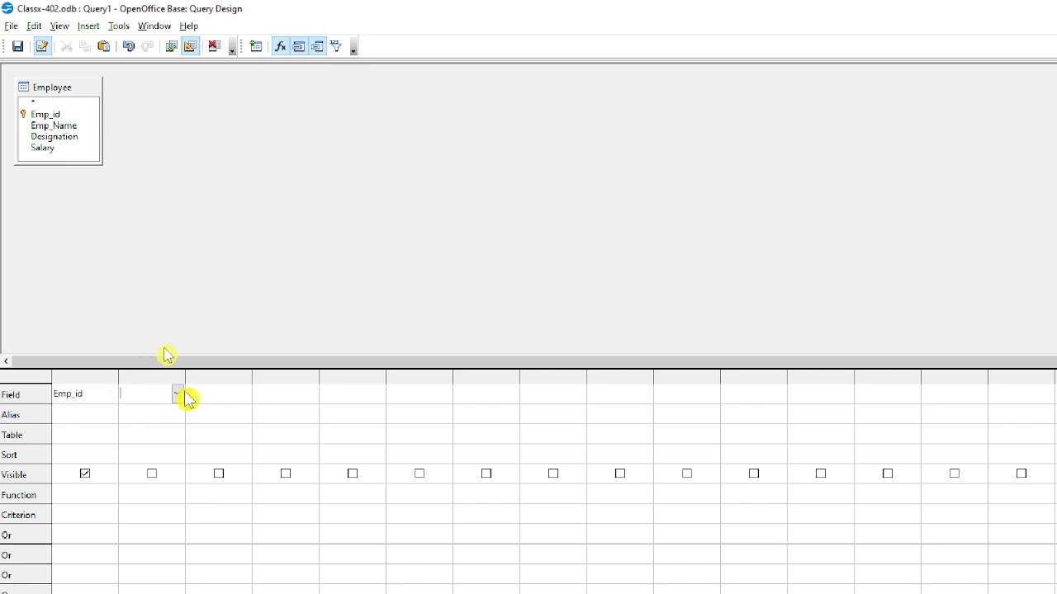
{"action": "left_click", "coordinate": [180, 397]}
{"action": "left_click", "coordinate": [205, 436]}
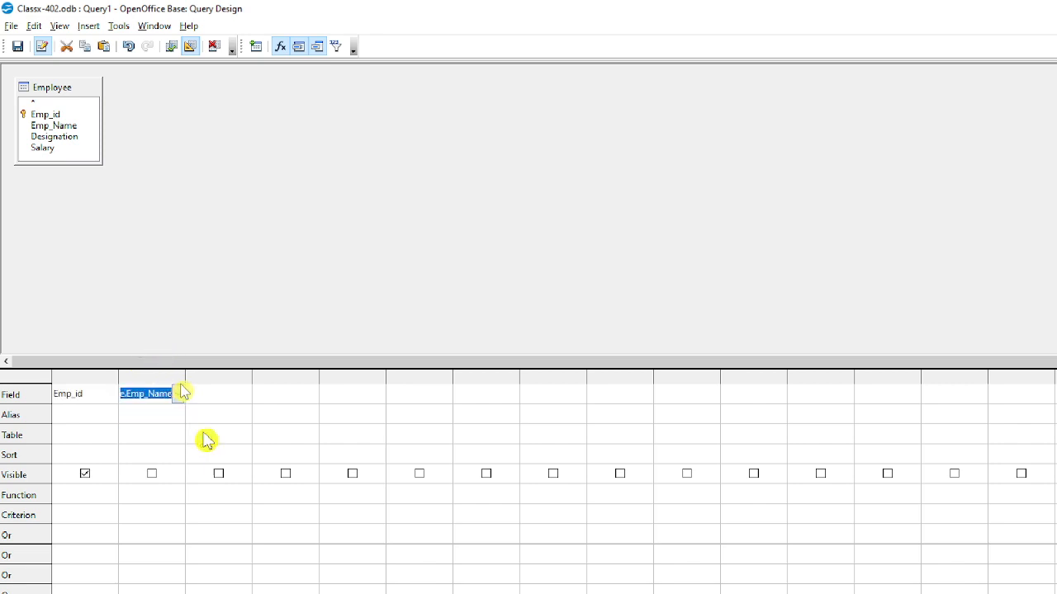
- Use Employee as the source table for both the Emp_id and Emp_Name columns, leaving the Emp_id alias empty
{"action": "left_click", "coordinate": [89, 415]}
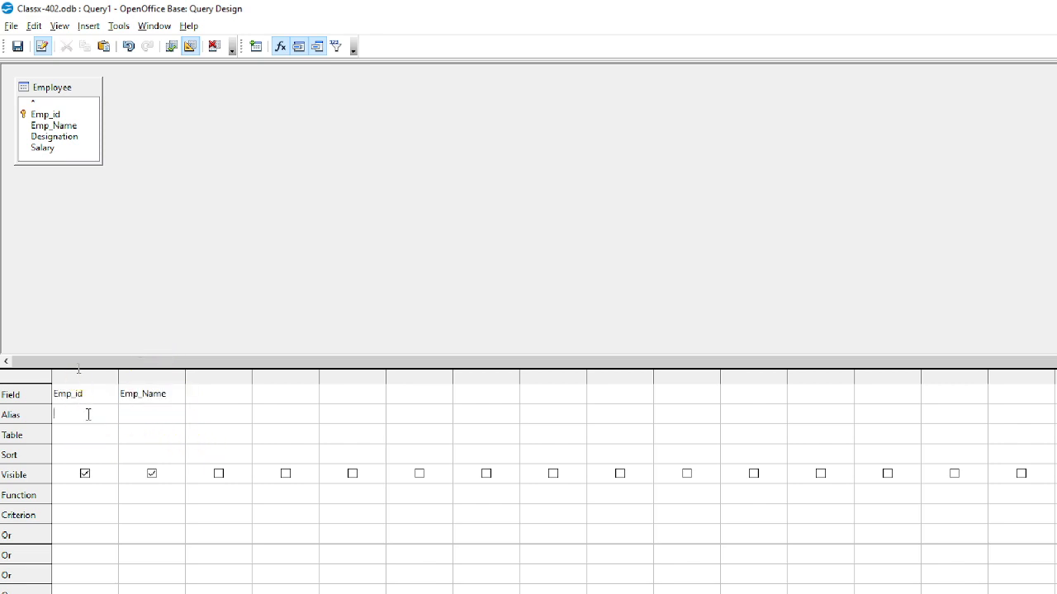
{"action": "left_click", "coordinate": [95, 438]}
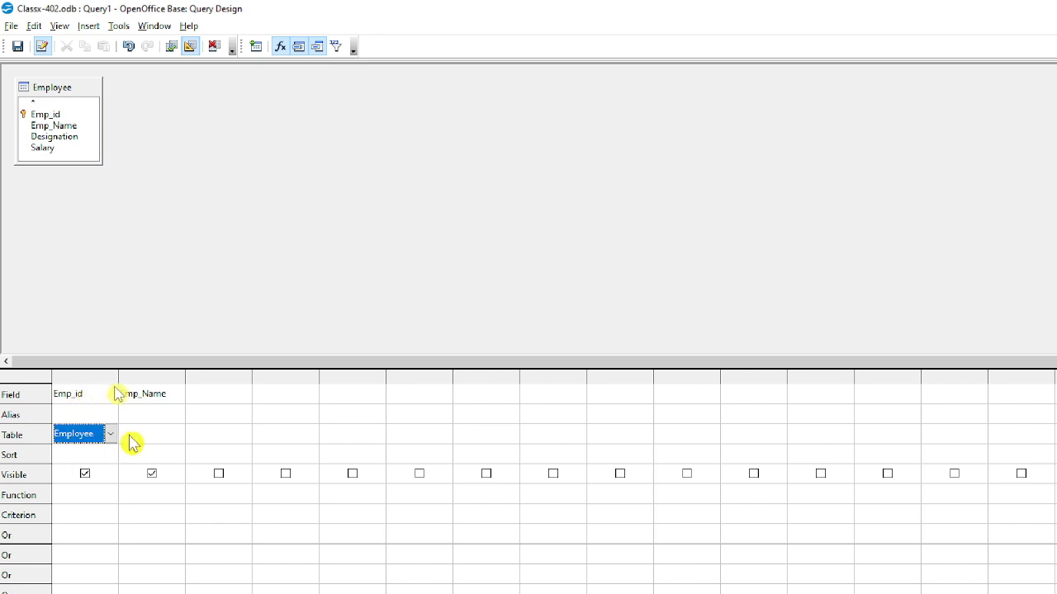
{"action": "left_click", "coordinate": [133, 438]}
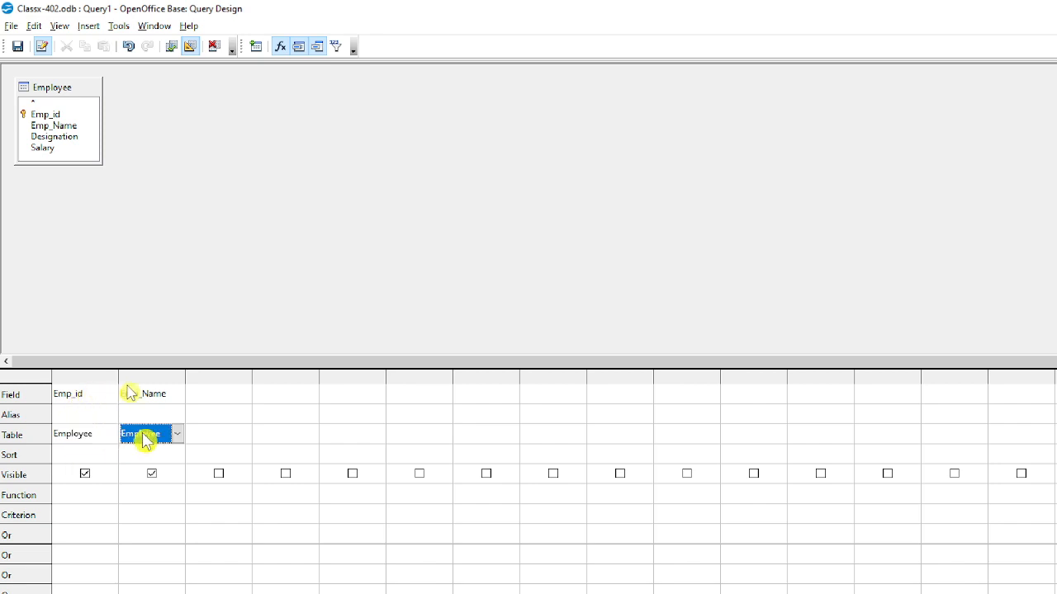
- Examine the functions available for the Emp_id and Emp_Name columns, leaving both without a function
{"action": "left_click", "coordinate": [102, 499]}
{"action": "left_click", "coordinate": [154, 499]}
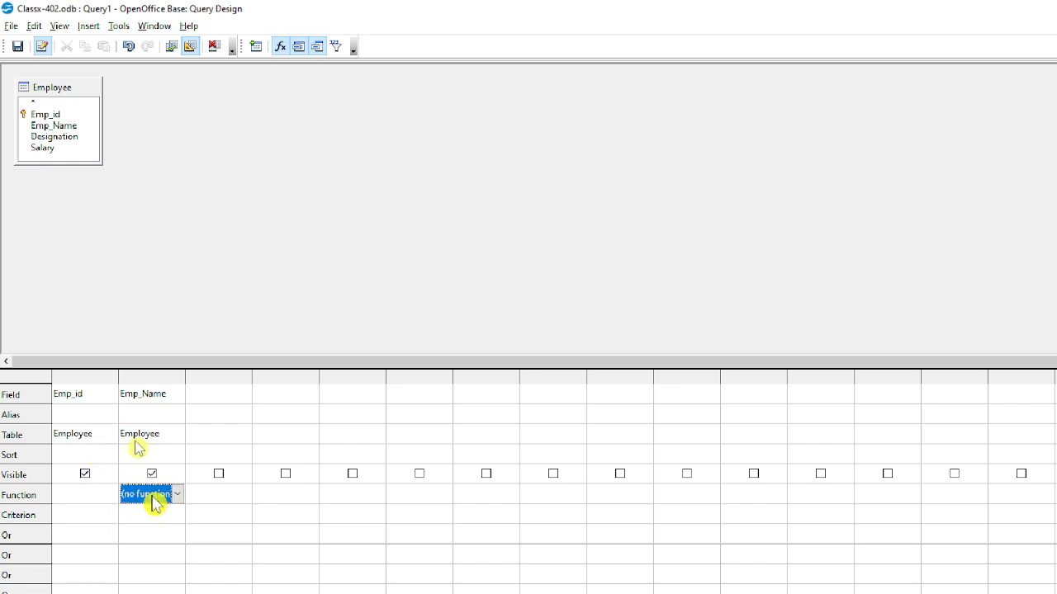
{"action": "left_click", "coordinate": [85, 501]}
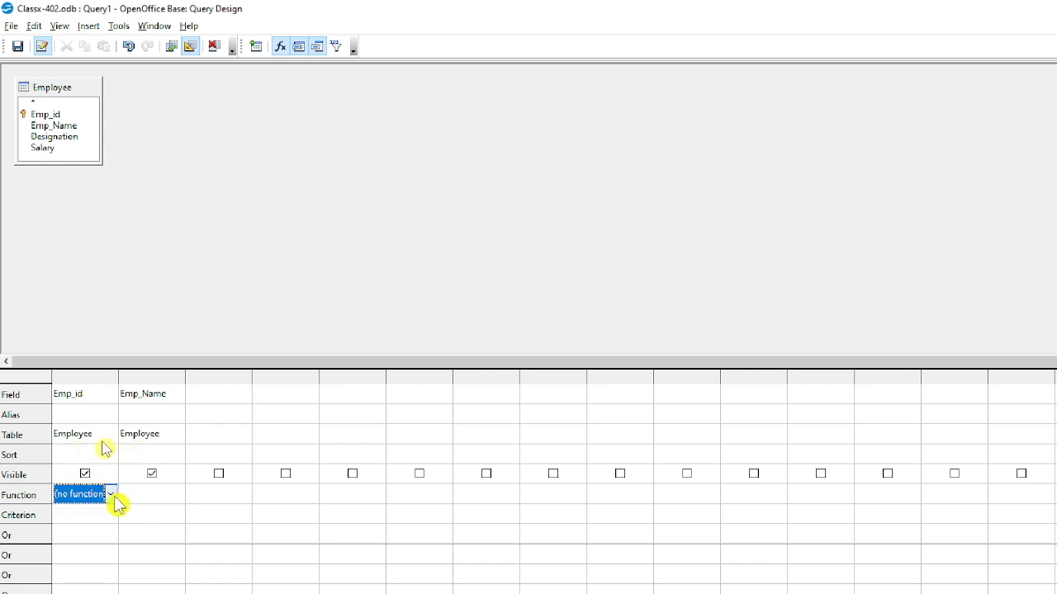
{"action": "left_click", "coordinate": [111, 495]}
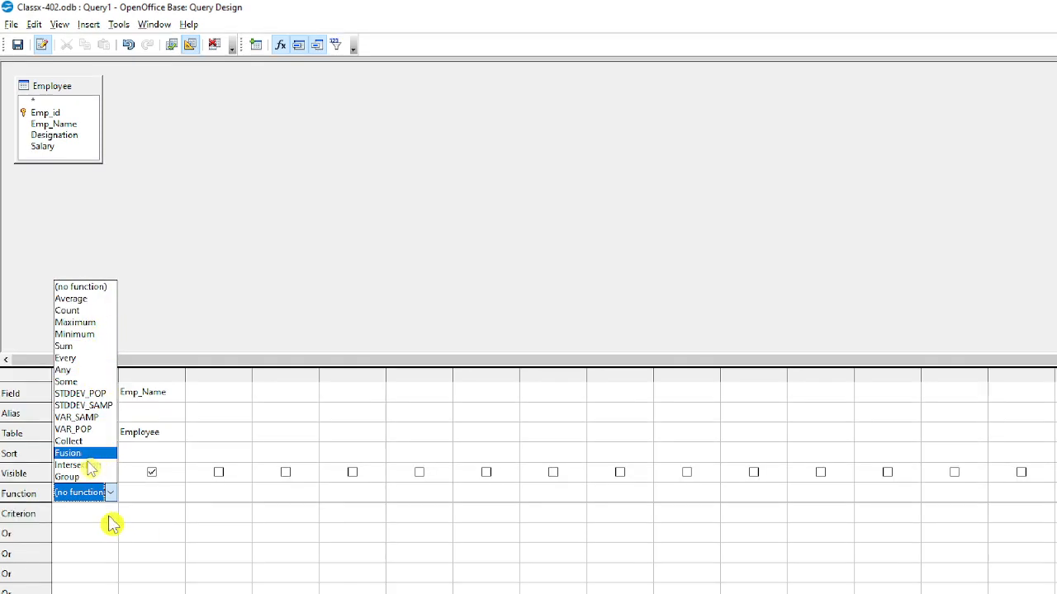
{"action": "left_click", "coordinate": [104, 524]}
- Set the Emp_id criterion to 104 and enter the employee's name as the Emp_Name criterion
{"action": "left_click", "coordinate": [100, 518]}
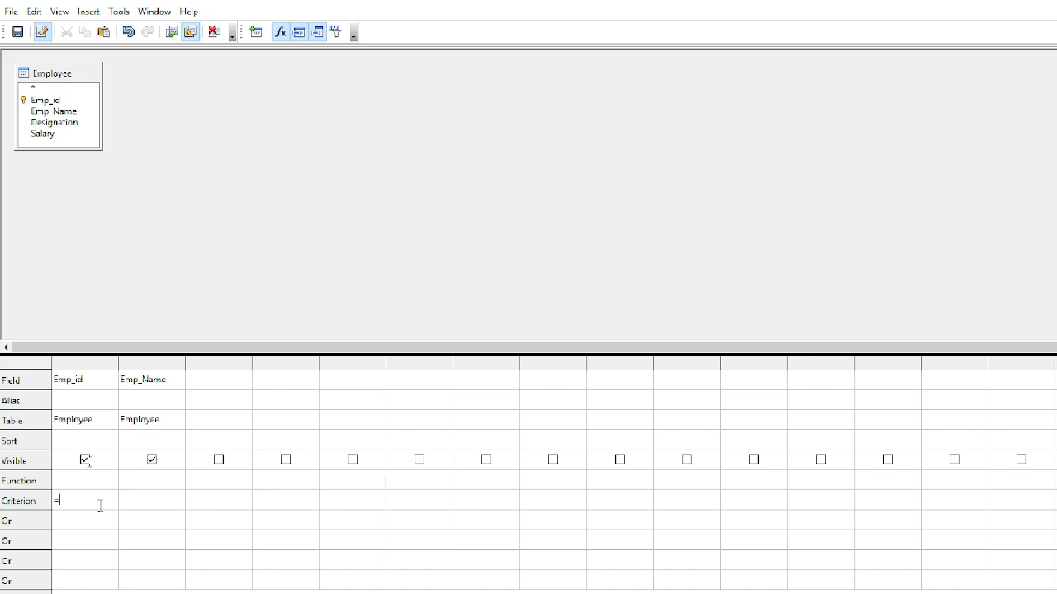
{"action": "type", "text": "104"}
{"action": "left_click", "coordinate": [149, 500]}
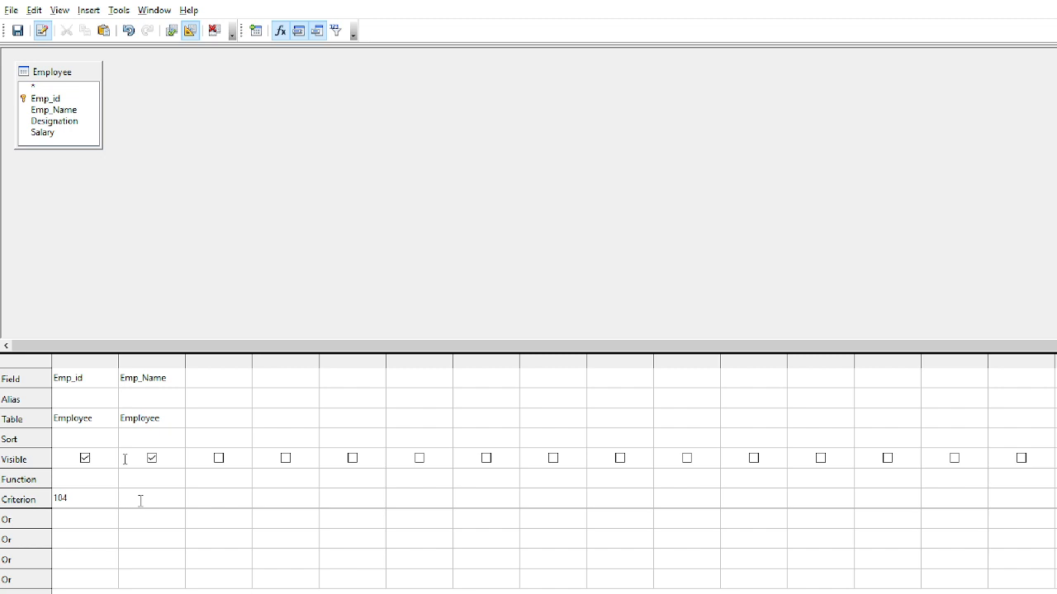
{"action": "type", "text": "akshita"}
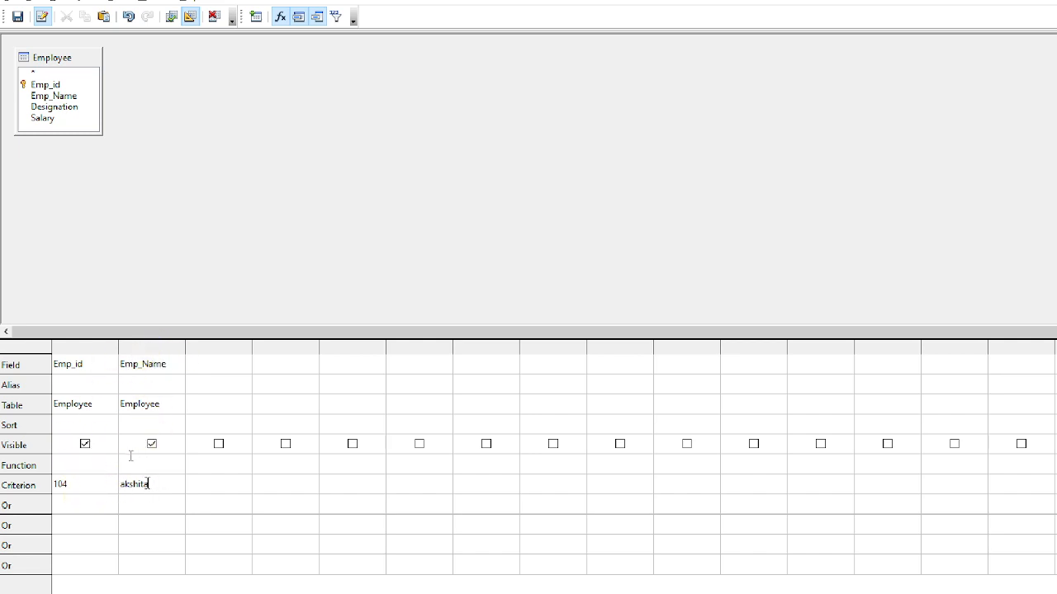
- Add 105 as an alternative (Or) criterion for Emp_id and run the query
{"action": "left_click", "coordinate": [102, 505]}
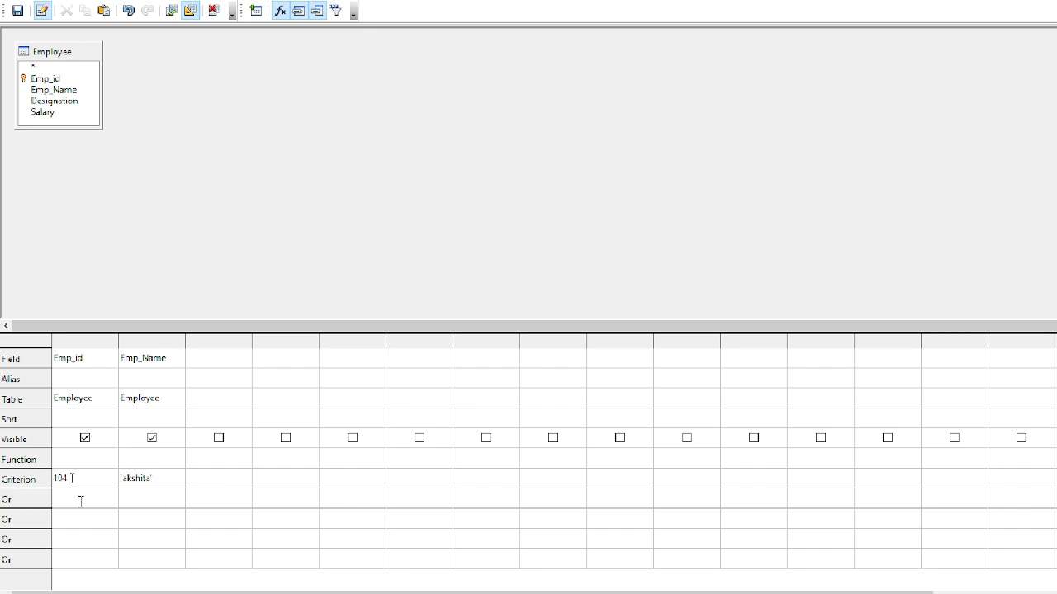
{"action": "type", "text": "105"}
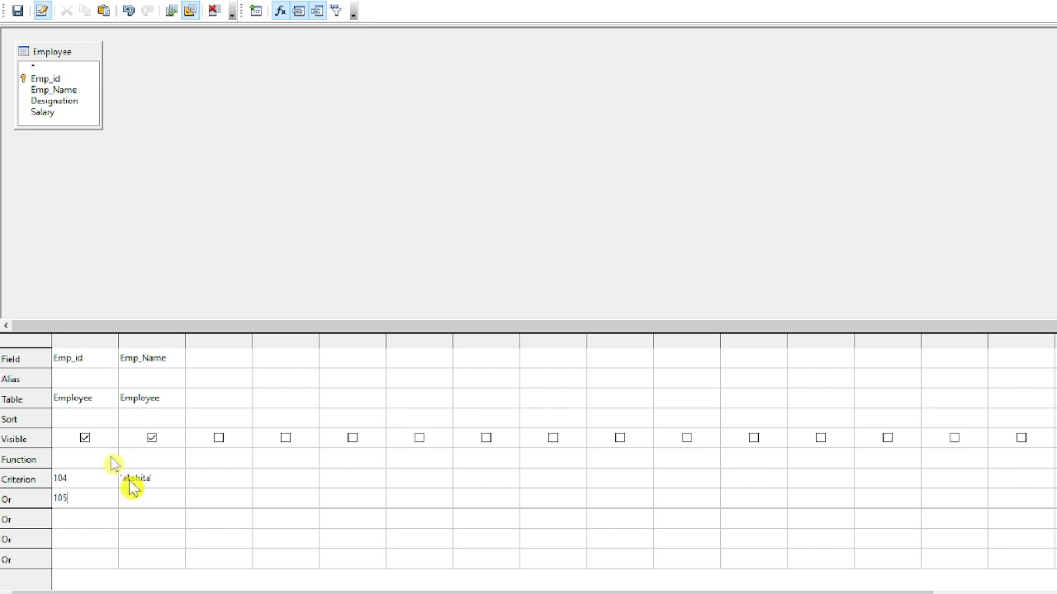
{"action": "left_click", "coordinate": [67, 525]}
{"action": "left_click", "coordinate": [69, 500]}
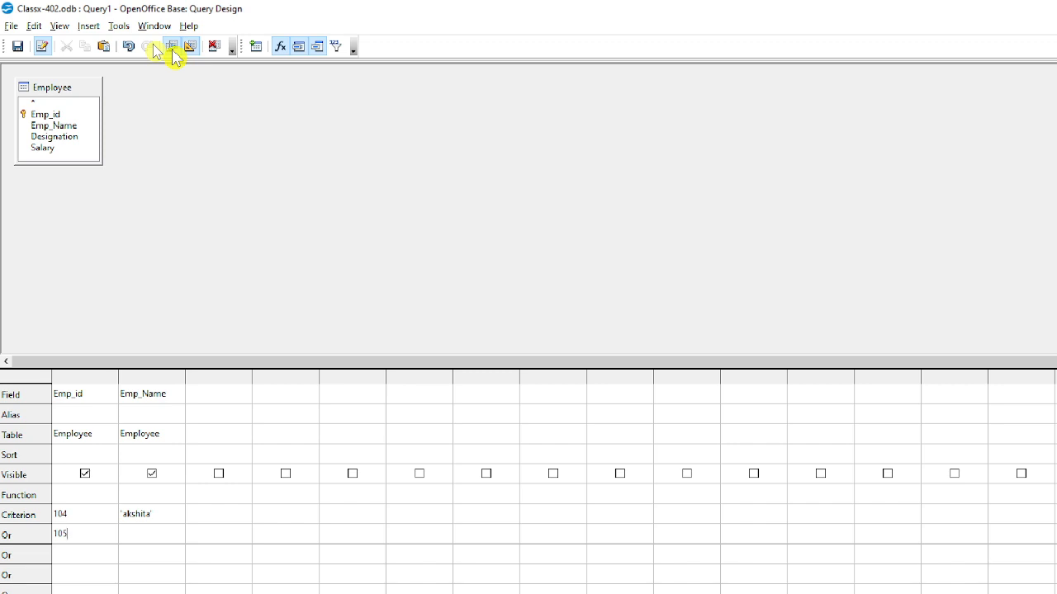
{"action": "left_click", "coordinate": [171, 48]}
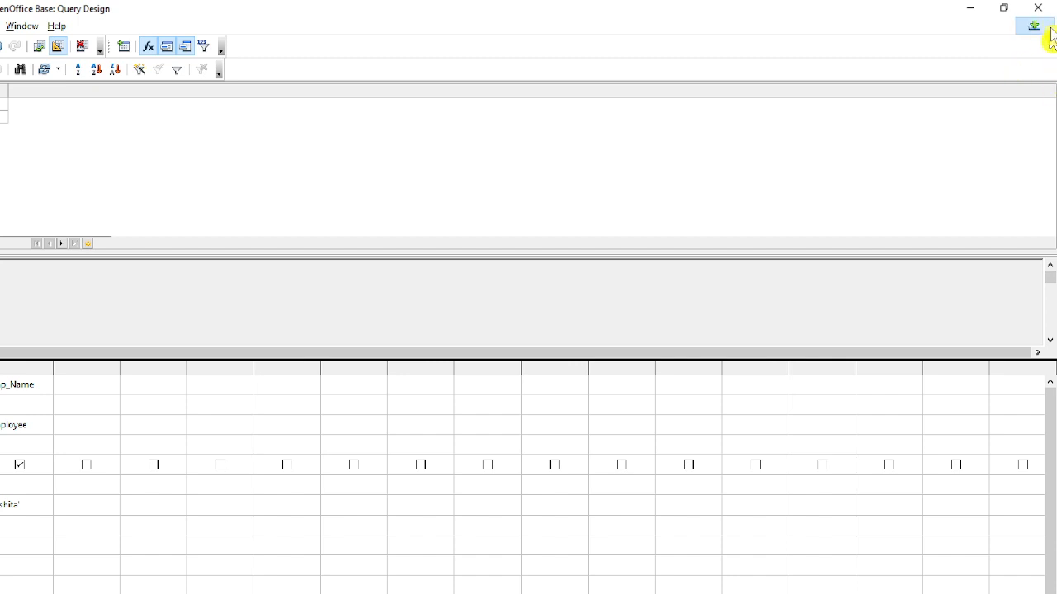
- Close the query design without saving the changes
{"action": "left_click", "coordinate": [1038, 7]}
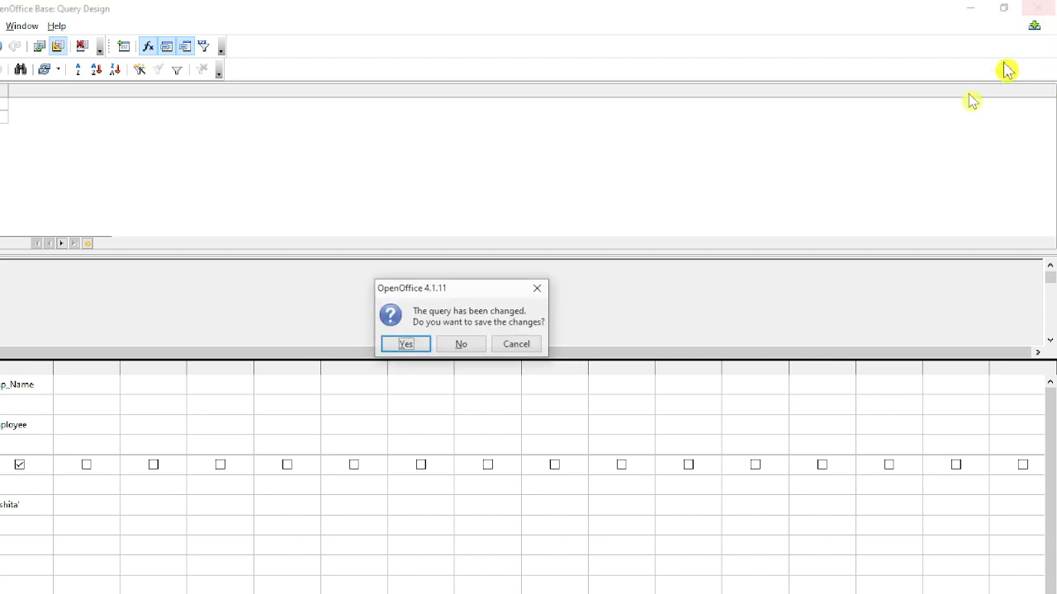
{"action": "left_click", "coordinate": [464, 344]}
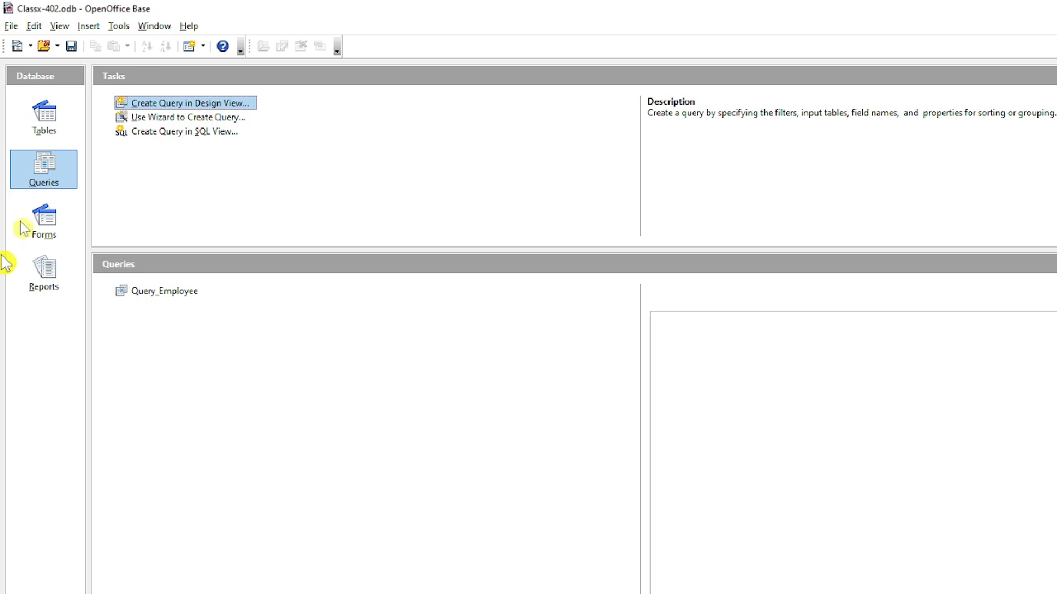
{"action": "left_click", "coordinate": [132, 168]}
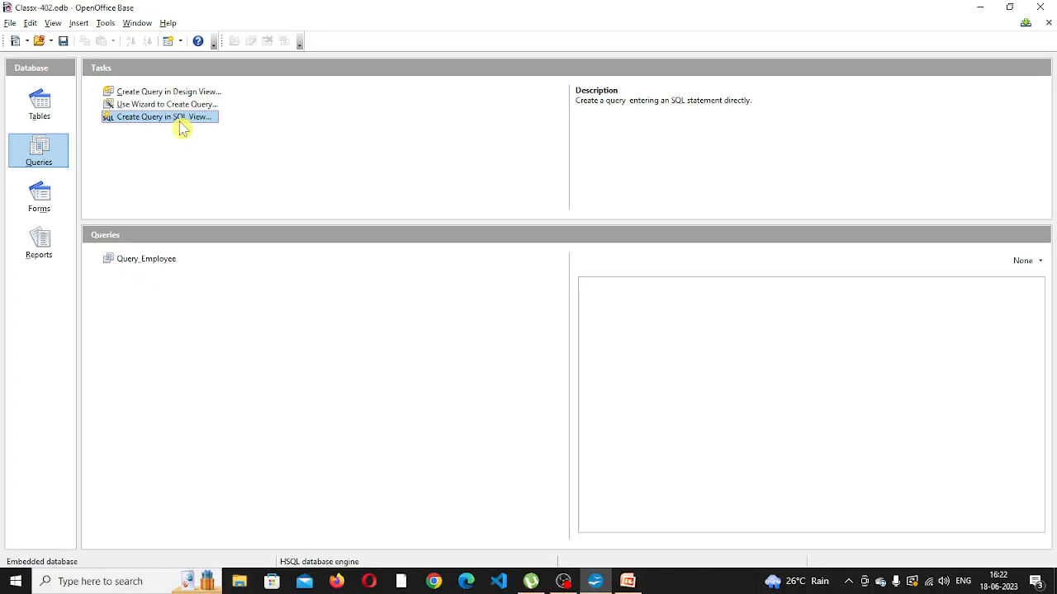
- Switch to PowerPoint and underline SELECT with the pen on the Creation Of Query Using SQL View slide in the slide show
{"action": "mouse_move", "coordinate": [627, 579]}
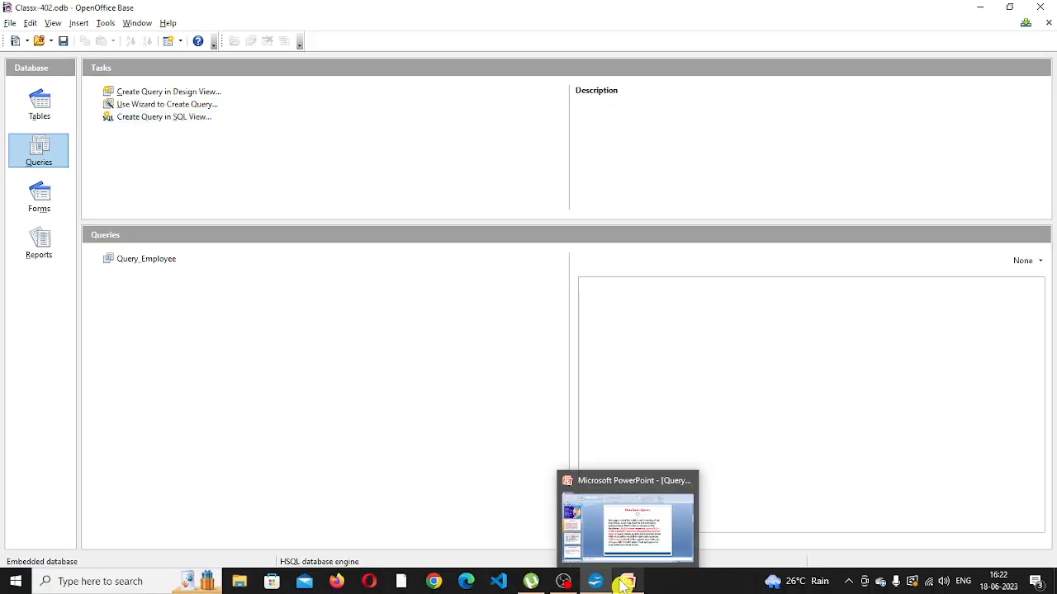
{"action": "left_click", "coordinate": [642, 524]}
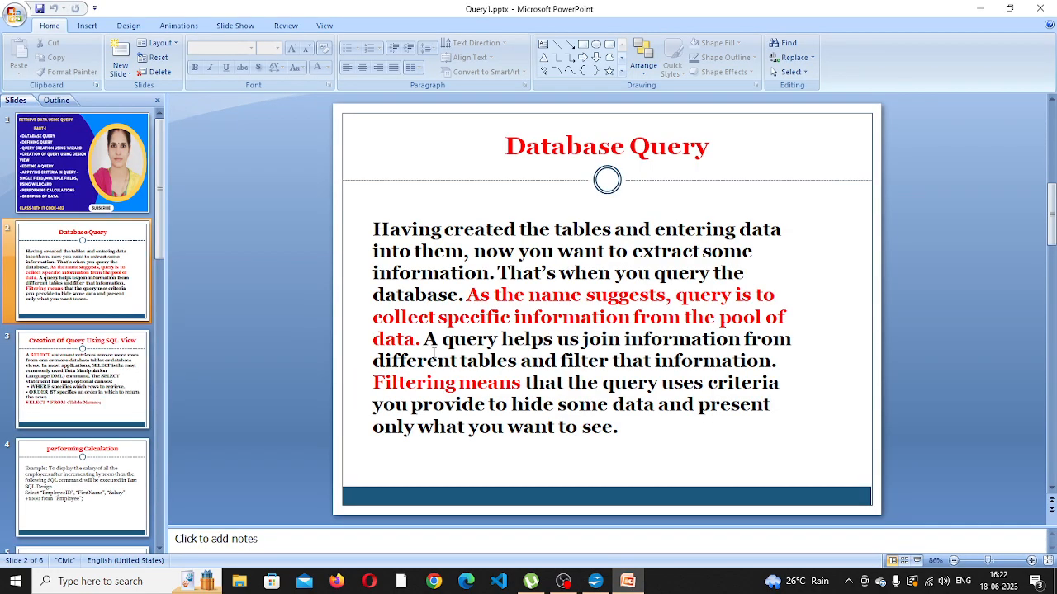
{"action": "key", "text": "shift+F5"}
{"action": "key", "text": "Right"}
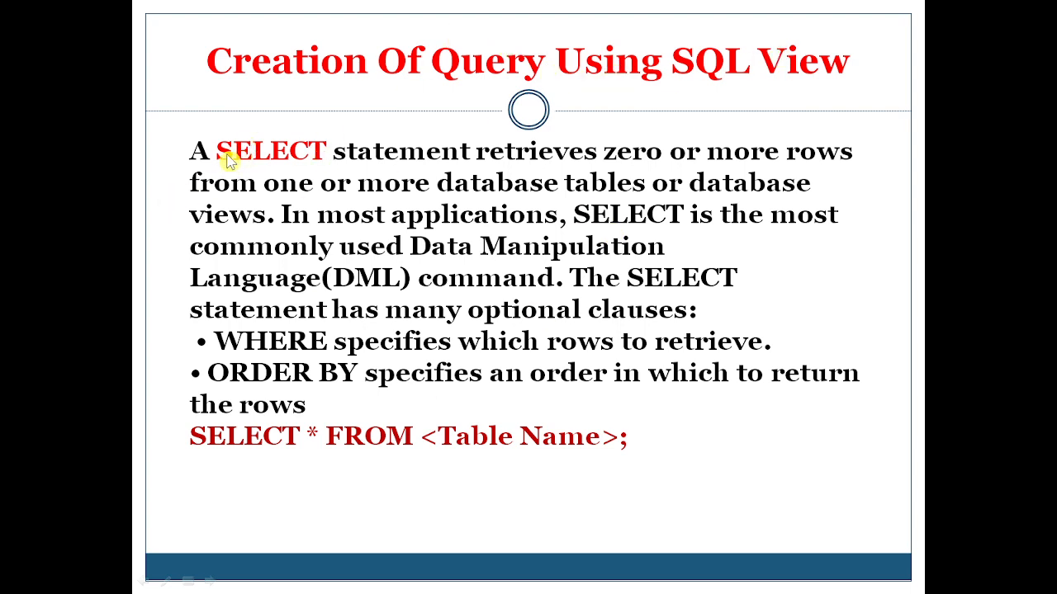
{"action": "key", "text": "ctrl+p"}
{"action": "left_click_drag", "start_coordinate": [264, 170], "coordinate": [304, 169]}
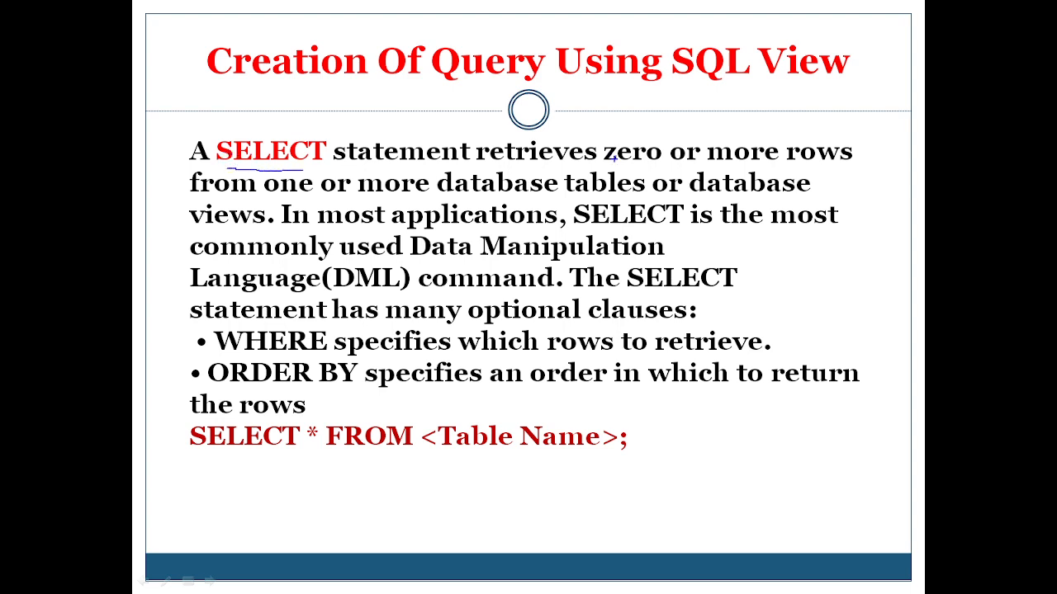
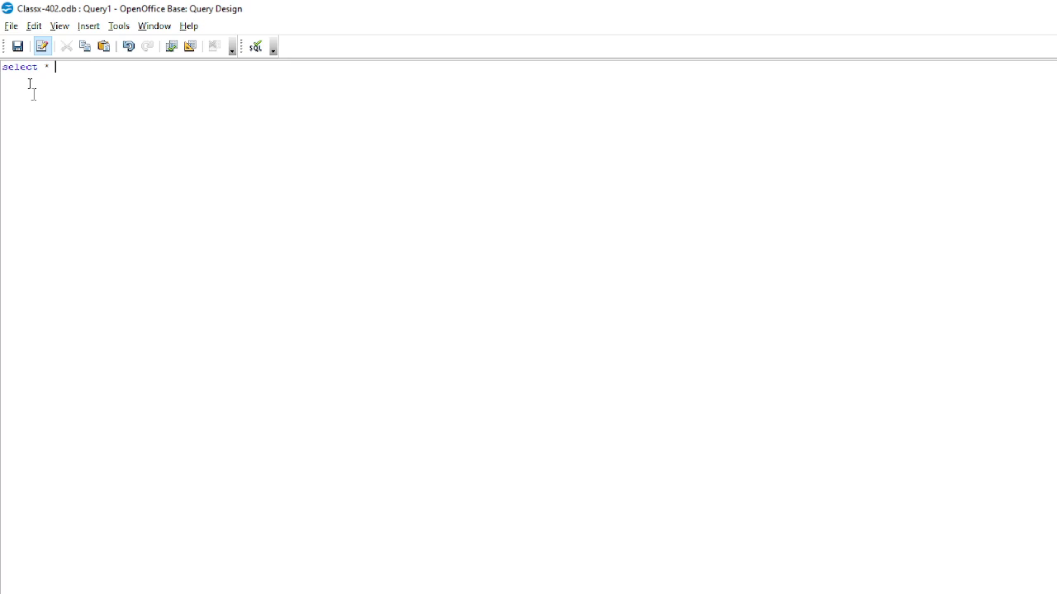
- Complete the SQL statement as "select * from Employee ;" and run it
{"action": "type", "text": "rom Employee ;"}
{"action": "key", "text": "F5"}
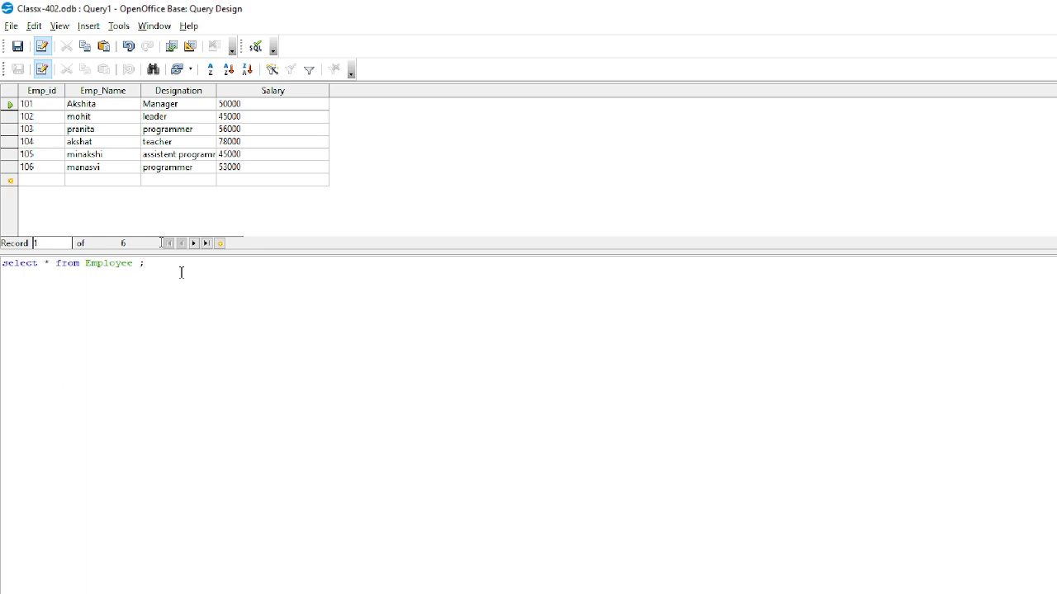
- Change the statement to "select Emp_id, Designation from Employee ;" and run it
{"action": "key", "text": "BackSpace"}
{"action": "key", "text": "BackSpace"}
{"action": "key", "text": "BackSpace"}
{"action": "key", "text": "BackSpace"}
{"action": "key", "text": "BackSpace"}
{"action": "key", "text": "BackSpace"}
{"action": "key", "text": "BackSpace"}
{"action": "key", "text": "BackSpace"}
{"action": "key", "text": "BackSpace"}
{"action": "key", "text": "BackSpace"}
{"action": "key", "text": "BackSpace"}
{"action": "key", "text": "BackSpace"}
{"action": "type", "text": "Emp_id, Designation from Employee"}
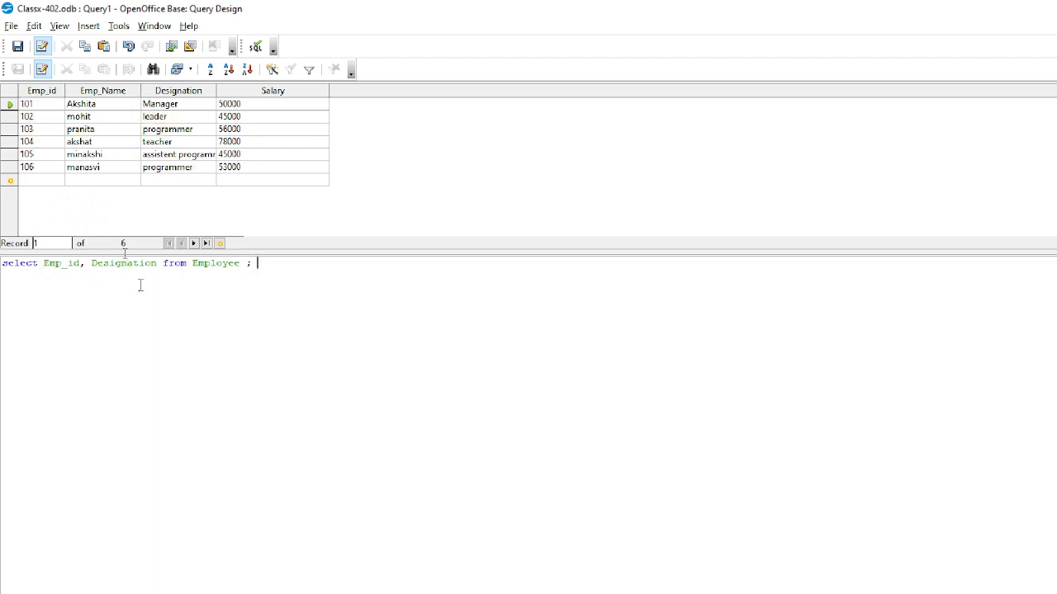
{"action": "key", "text": "F5"}
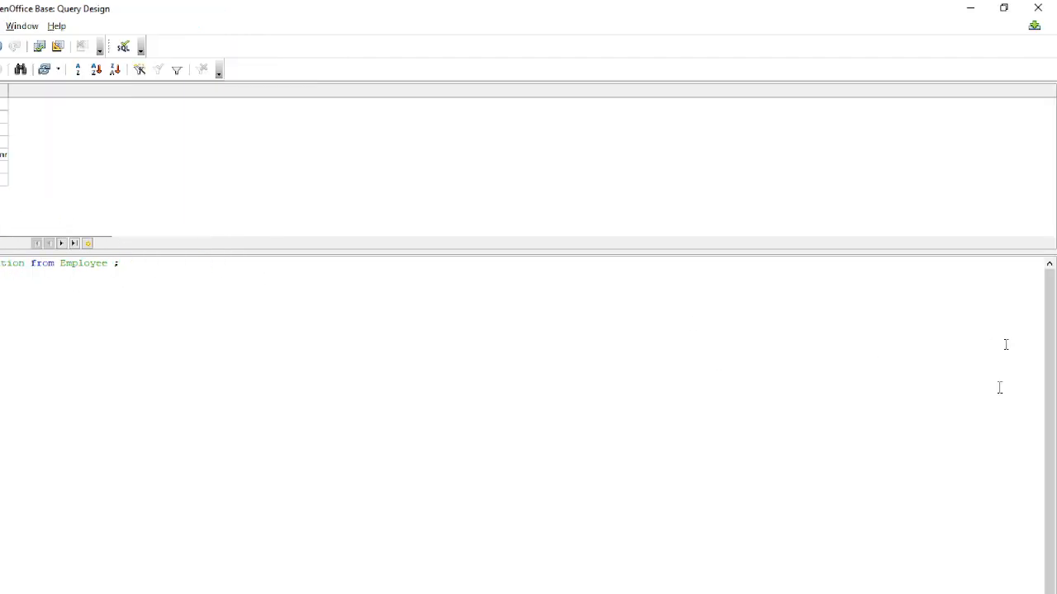
- Add the condition "where Emp_id=105" before the semicolon and run the query
{"action": "type", "text": "where  "}
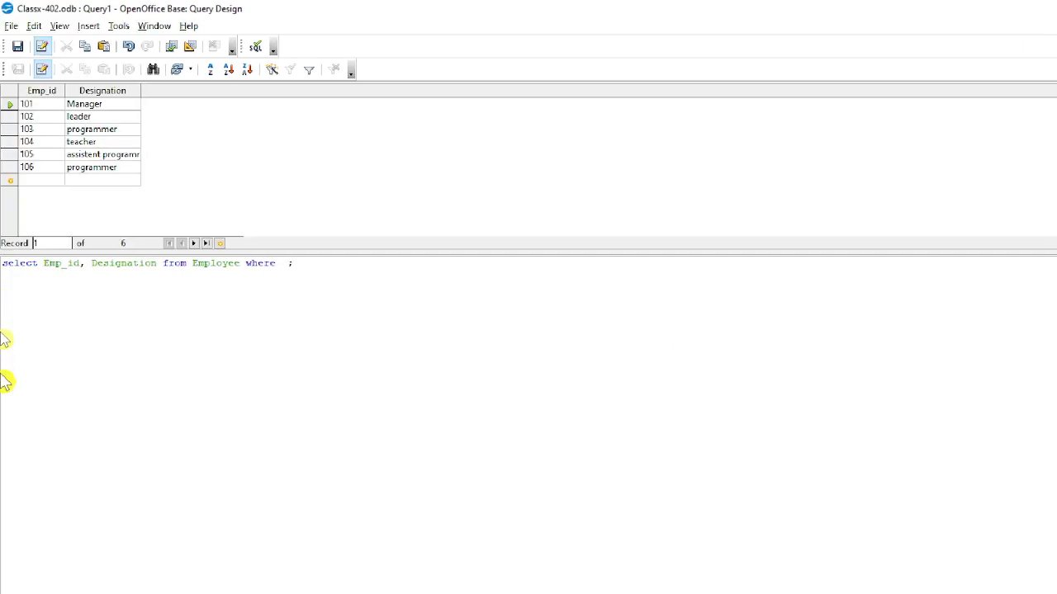
{"action": "type", "text": "Emp_id"}
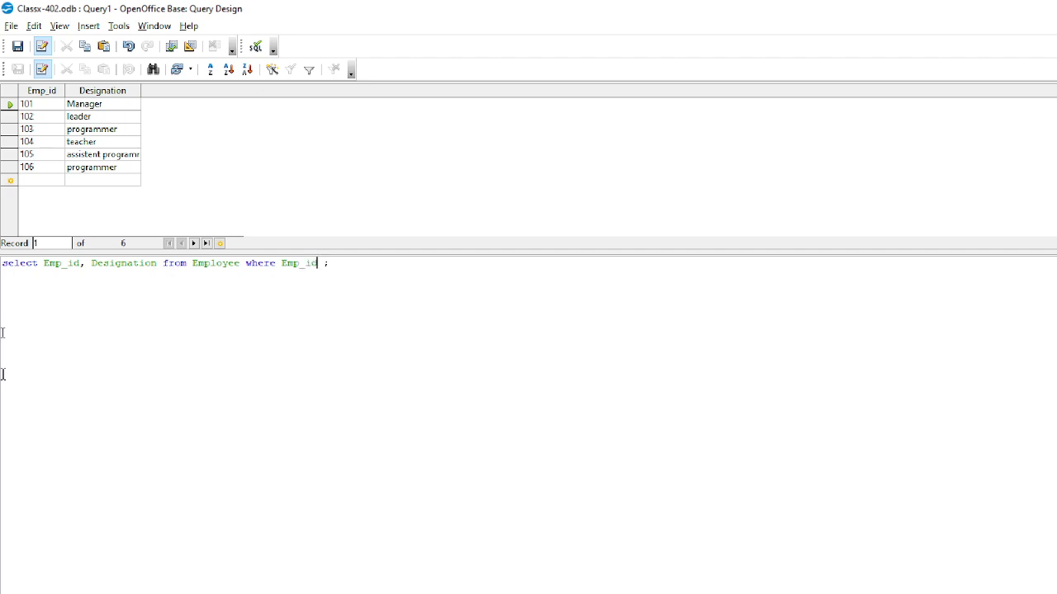
{"action": "type", "text": "=105"}
{"action": "key", "text": "F5"}
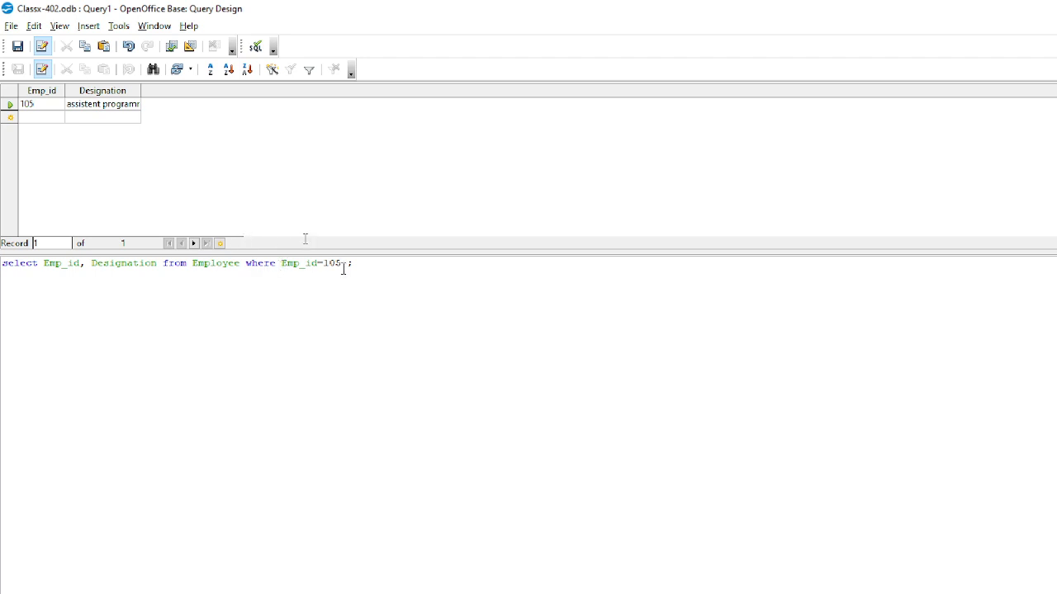
- Remove the where condition and the field list, restore the statement to "select * from Employee ;" and run it
{"action": "key", "text": "BackSpace"}
{"action": "key", "text": "BackSpace"}
{"action": "key", "text": "BackSpace"}
{"action": "key", "text": "BackSpace"}
{"action": "key", "text": "BackSpace"}
{"action": "key", "text": "BackSpace"}
{"action": "key", "text": "BackSpace"}
{"action": "key", "text": "BackSpace"}
{"action": "key", "text": "BackSpace"}
{"action": "key", "text": "BackSpace"}
{"action": "key", "text": "BackSpace"}
{"action": "key", "text": "BackSpace"}
{"action": "key", "text": "BackSpace"}
{"action": "key", "text": "BackSpace"}
{"action": "key", "text": "BackSpace"}
{"action": "key", "text": "BackSpace"}
{"action": "key", "text": "BackSpace"}
{"action": "key", "text": "BackSpace"}
{"action": "key", "text": "BackSpace"}
{"action": "key", "text": "BackSpace"}
{"action": "key", "text": "BackSpace"}
{"action": "key", "text": "BackSpace"}
{"action": "key", "text": "BackSpace"}
{"action": "key", "text": "BackSpace"}
{"action": "key", "text": "BackSpace"}
{"action": "key", "text": "BackSpace"}
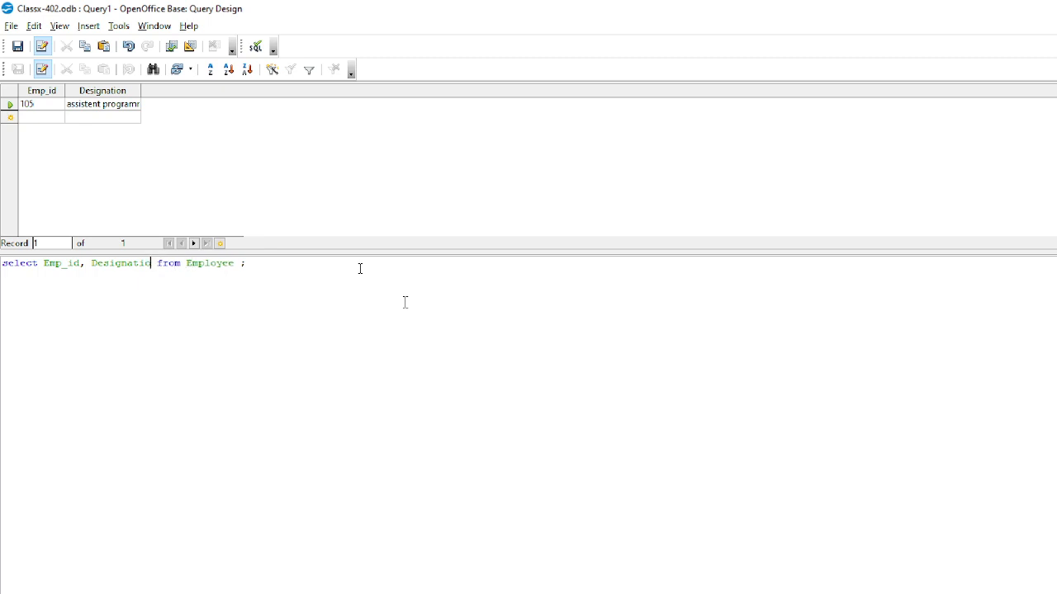
{"action": "key", "text": "BackSpace"}
{"action": "key", "text": "BackSpace"}
{"action": "key", "text": "BackSpace"}
{"action": "key", "text": "BackSpace"}
{"action": "key", "text": "BackSpace"}
{"action": "key", "text": "BackSpace"}
{"action": "key", "text": "BackSpace"}
{"action": "key", "text": "BackSpace"}
{"action": "key", "text": "BackSpace"}
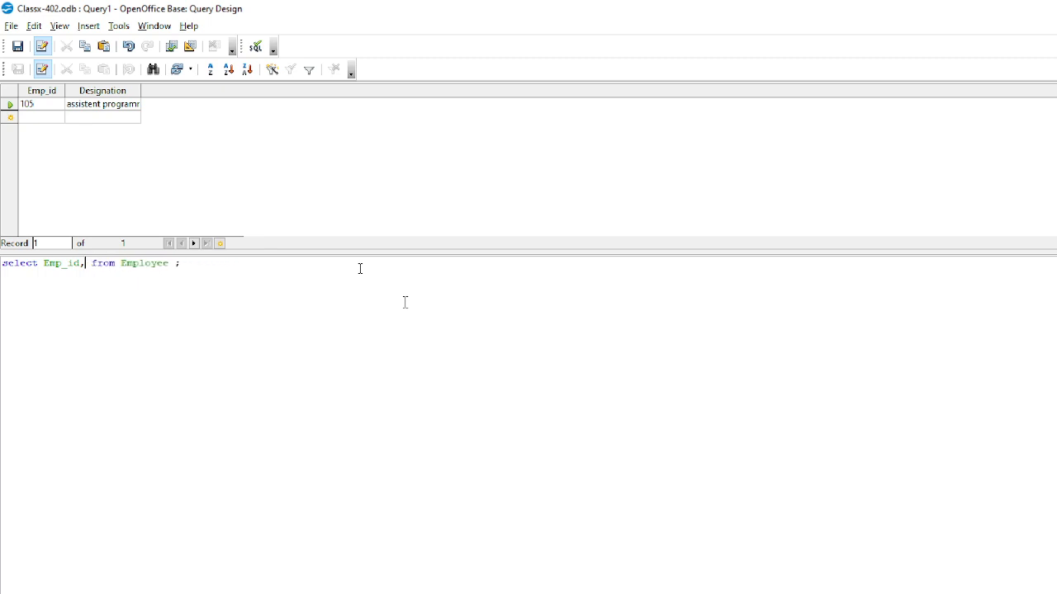
{"action": "key", "text": "BackSpace"}
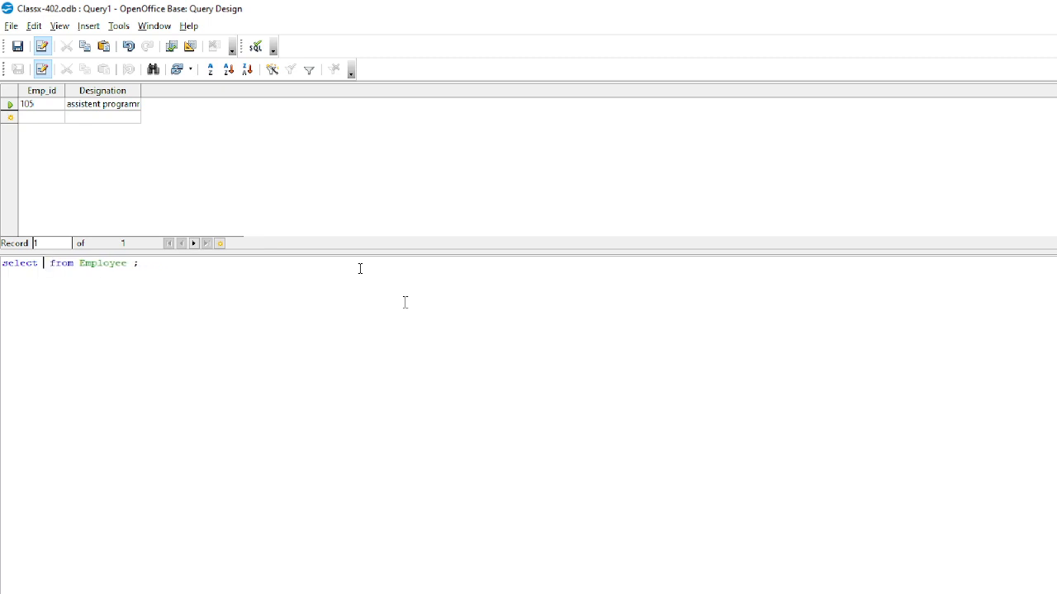
{"action": "type", "text": "*"}
{"action": "key", "text": "F5"}
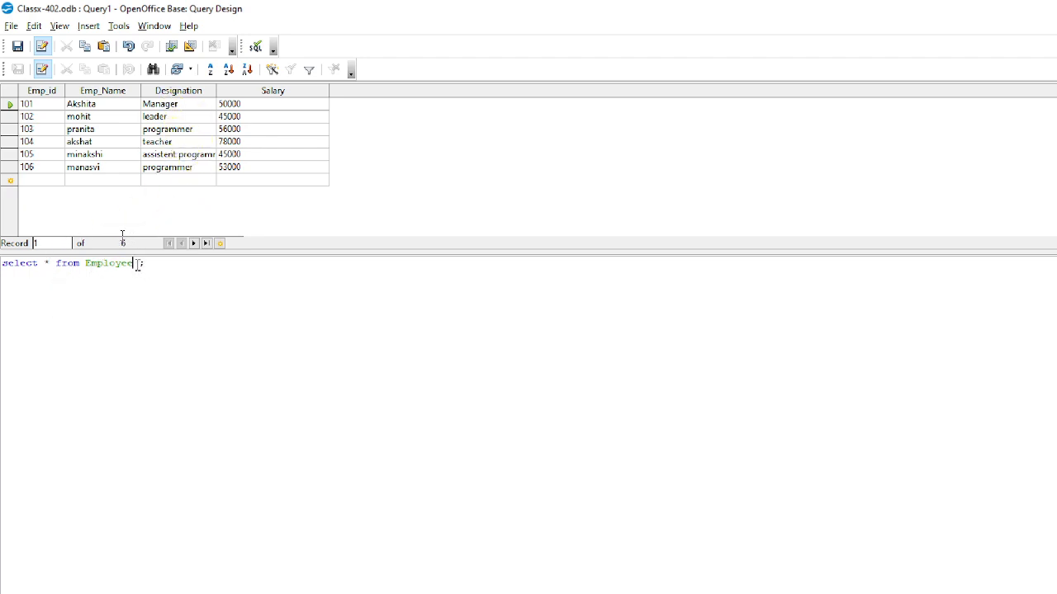
- Add the condition "where Designation='programmer'" to the statement and run the query
{"action": "type", "text": "where "}
{"action": "type", "text": "Desi"}
{"action": "type", "text": "gnation"}
{"action": "type", "text": "='progra"}
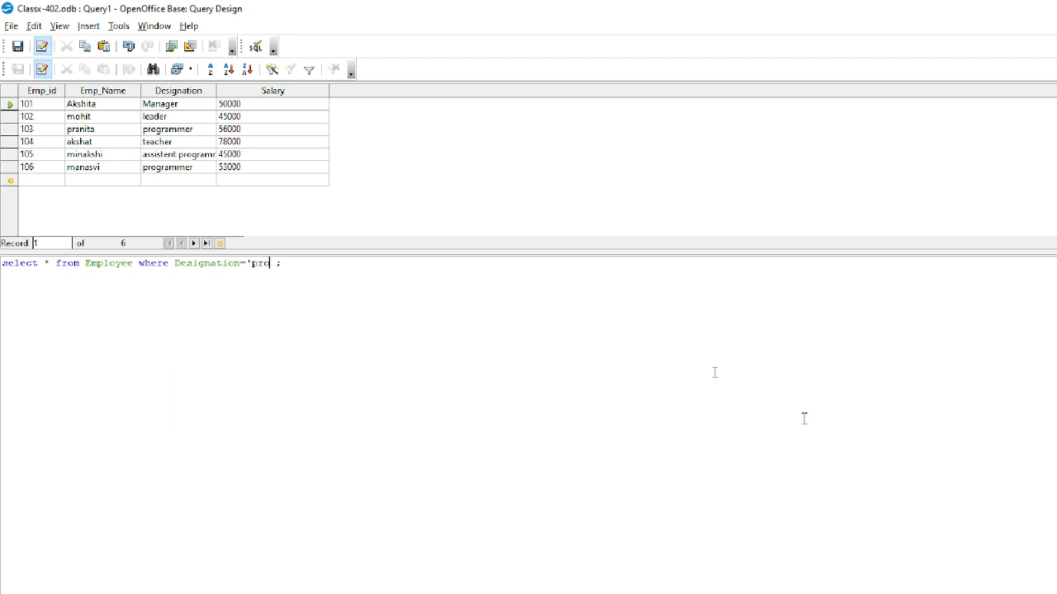
{"action": "type", "text": "mmer"}
{"action": "key", "text": "F5"}
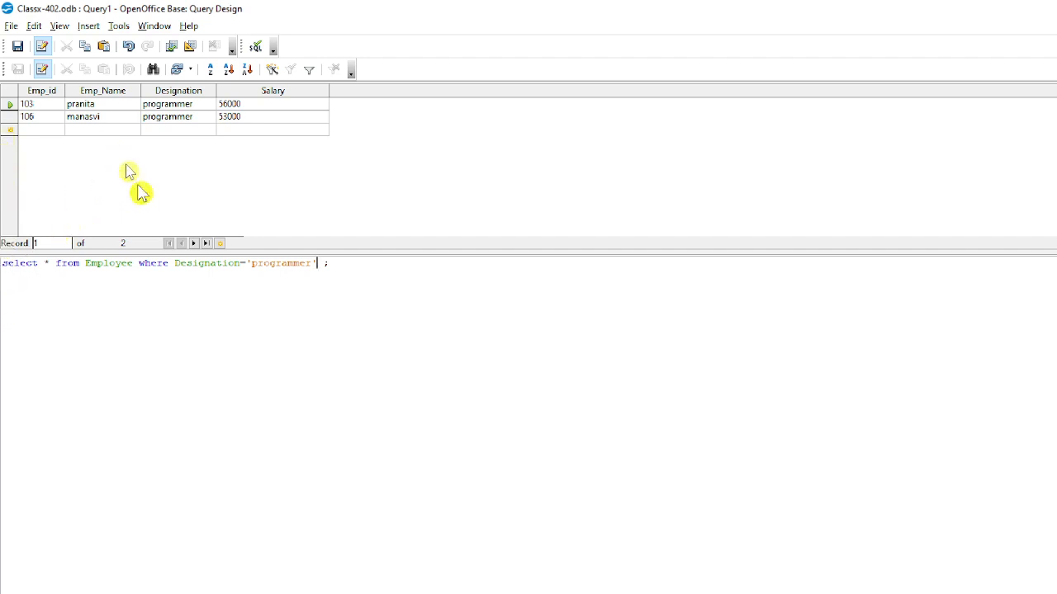
- Replace the asterisk in the select statement with "Emp_id,Salary+1000" and run the query
{"action": "key", "text": "Left"}
{"action": "key", "text": "Left"}
{"action": "key", "text": "Left"}
{"action": "key", "text": "Left"}
{"action": "key", "text": "Left"}
{"action": "key", "text": "Left"}
{"action": "key", "text": "Left"}
{"action": "key", "text": "Left"}
{"action": "key", "text": "Left"}
{"action": "key", "text": "Left"}
{"action": "key", "text": "Left"}
{"action": "key", "text": "Left"}
{"action": "key", "text": "Left"}
{"action": "key", "text": "Left"}
{"action": "key", "text": "Left"}
{"action": "key", "text": "Left"}
{"action": "key", "text": "Left"}
{"action": "key", "text": "Left"}
{"action": "key", "text": "BackSpace"}
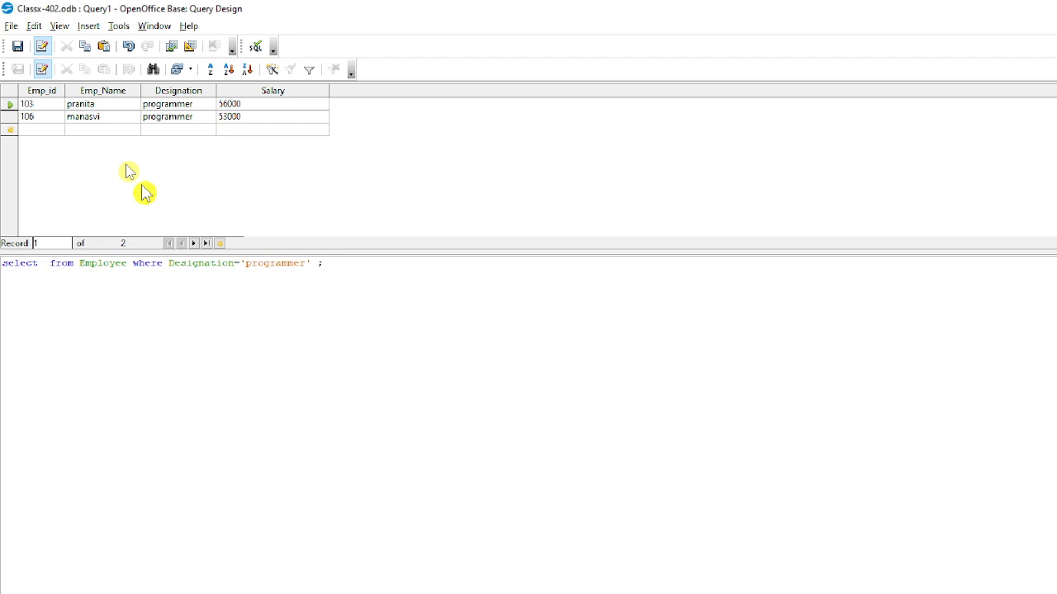
{"action": "type", "text": "*"}
{"action": "type", "text": "Em"}
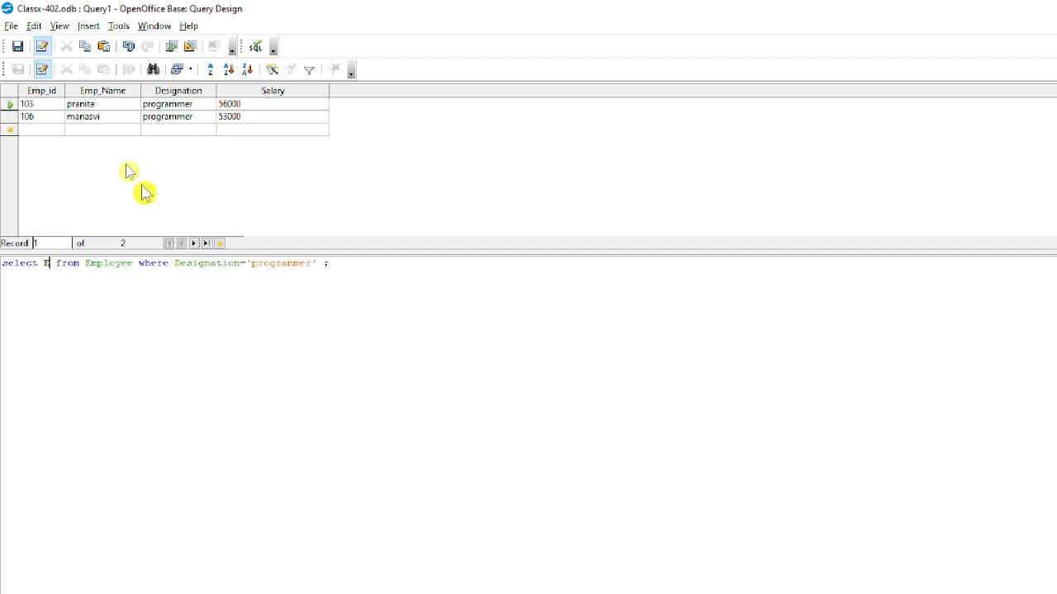
{"action": "type", "text": "p_id"}
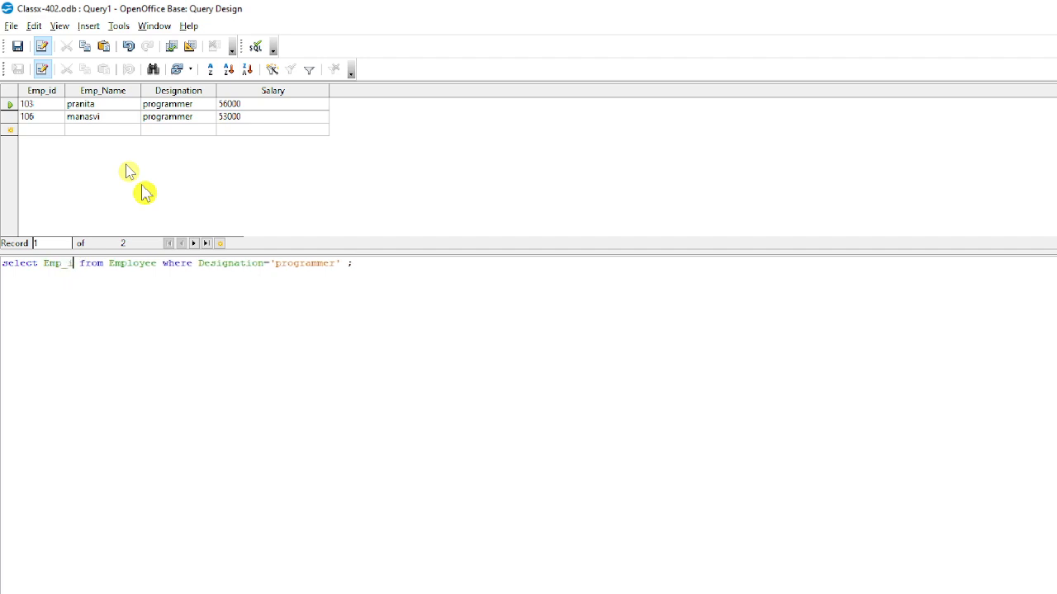
{"action": "type", "text": ","}
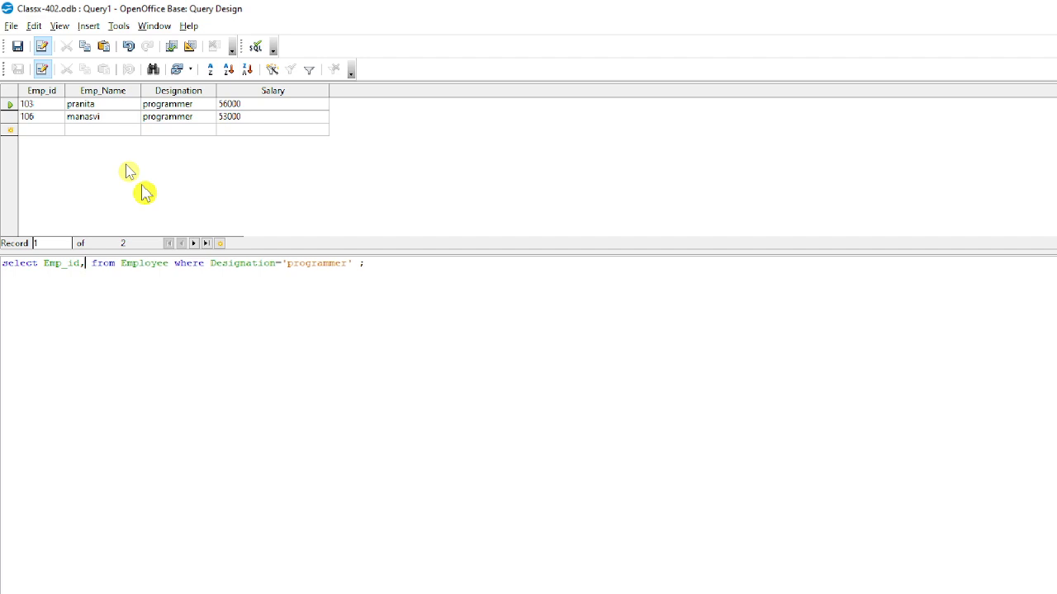
{"action": "type", "text": "Salary+1000"}
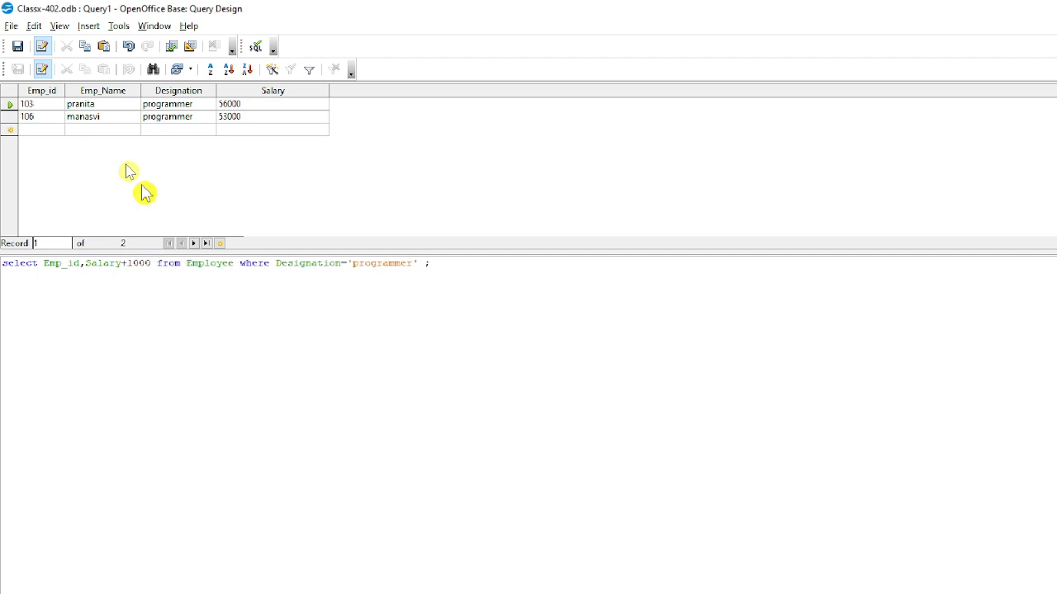
{"action": "key", "text": "F5"}
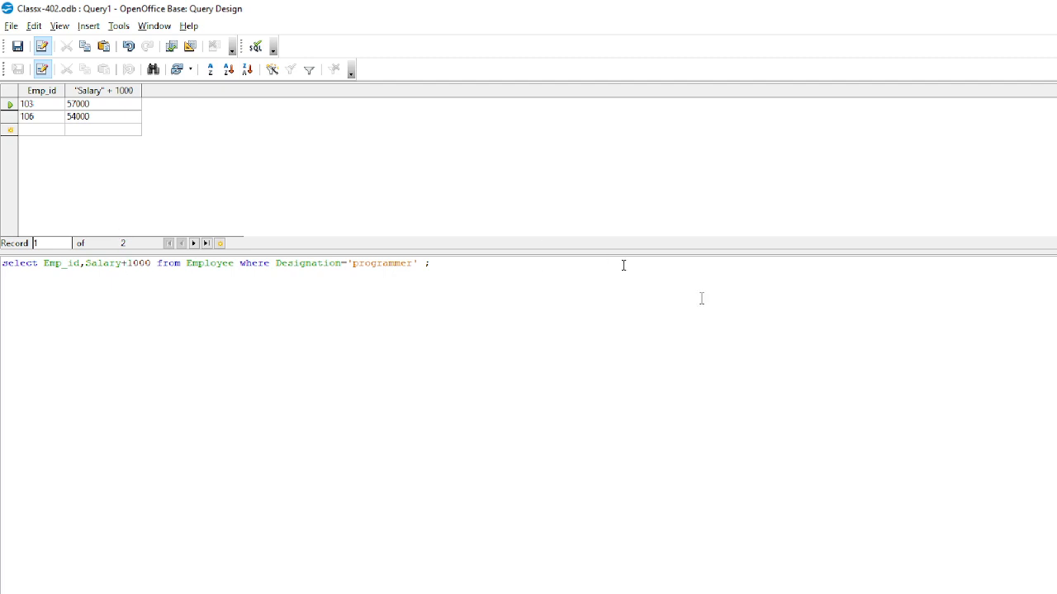
- Change the salary calculation in the statement to Salary-1000 and run the query
{"action": "key", "text": "BackSpace"}
{"action": "type", "text": "-"}
{"action": "key", "text": "F5"}
- Change the salary calculation to Salary/2 and run the query
{"action": "key", "text": "BackSpace"}
{"action": "type", "text": "/2"}
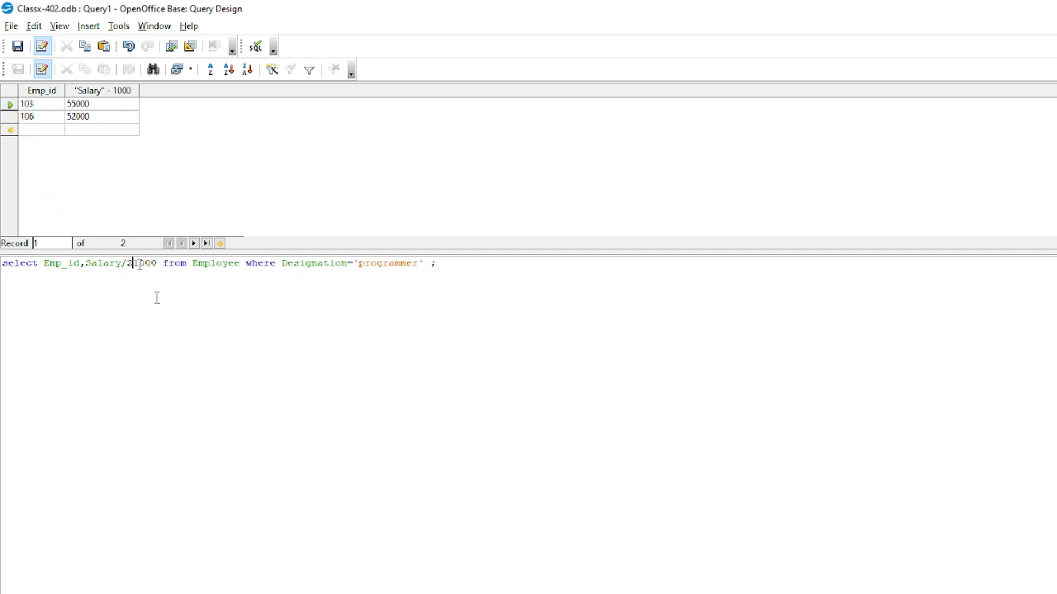
{"action": "key", "text": "Delete"}
{"action": "key", "text": "Delete"}
{"action": "key", "text": "Delete"}
{"action": "key", "text": "Delete"}
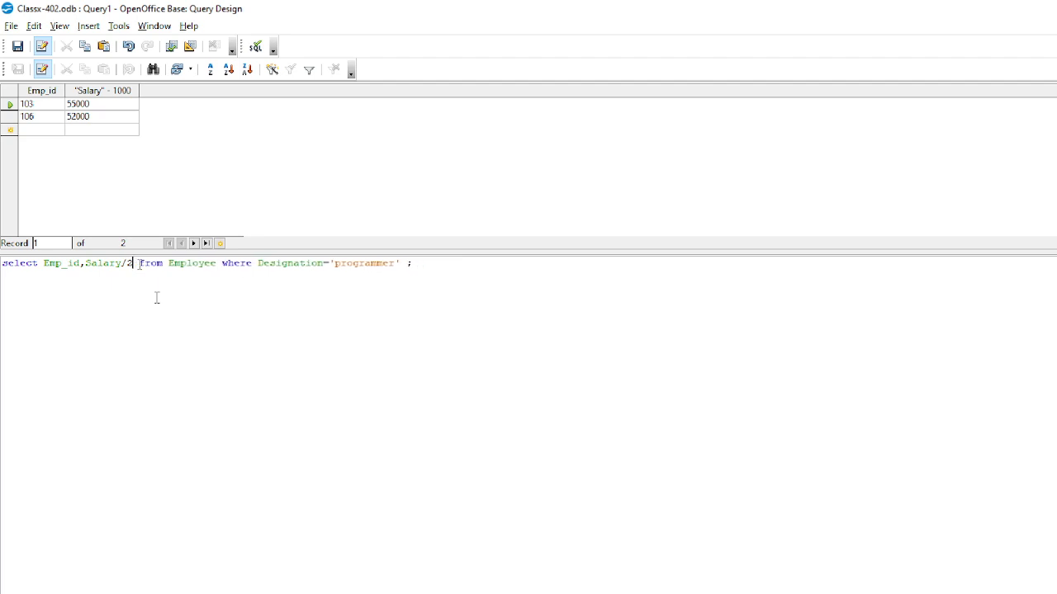
{"action": "key", "text": "F5"}
- Replace the field list "Emp_id,Salary/2" in the select statement with an asterisk
{"action": "key", "text": "BackSpace"}
{"action": "key", "text": "BackSpace"}
{"action": "key", "text": "BackSpace"}
{"action": "key", "text": "BackSpace"}
{"action": "key", "text": "BackSpace"}
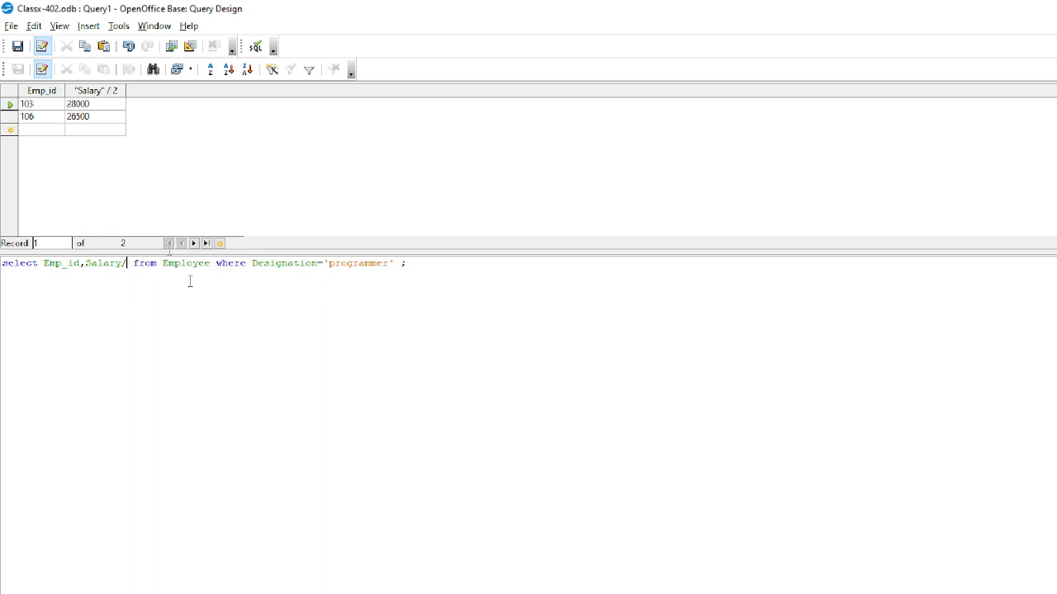
{"action": "key", "text": "BackSpace"}
{"action": "key", "text": "BackSpace"}
{"action": "key", "text": "BackSpace"}
{"action": "key", "text": "BackSpace"}
{"action": "key", "text": "BackSpace"}
{"action": "key", "text": "BackSpace"}
{"action": "key", "text": "BackSpace"}
{"action": "key", "text": "BackSpace"}
{"action": "key", "text": "BackSpace"}
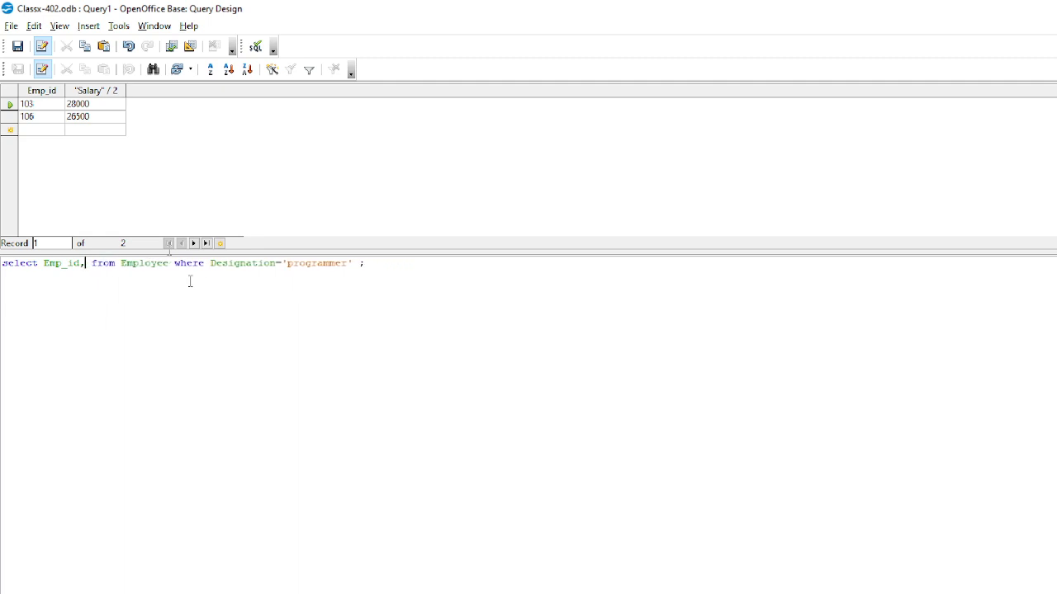
{"action": "key", "text": "BackSpace"}
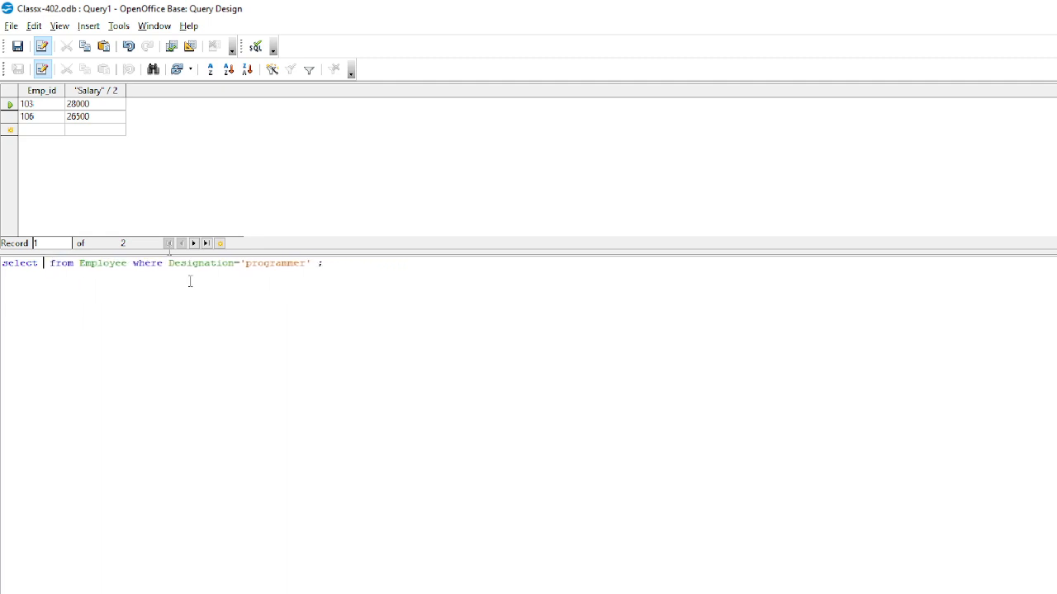
{"action": "type", "text": "*"}
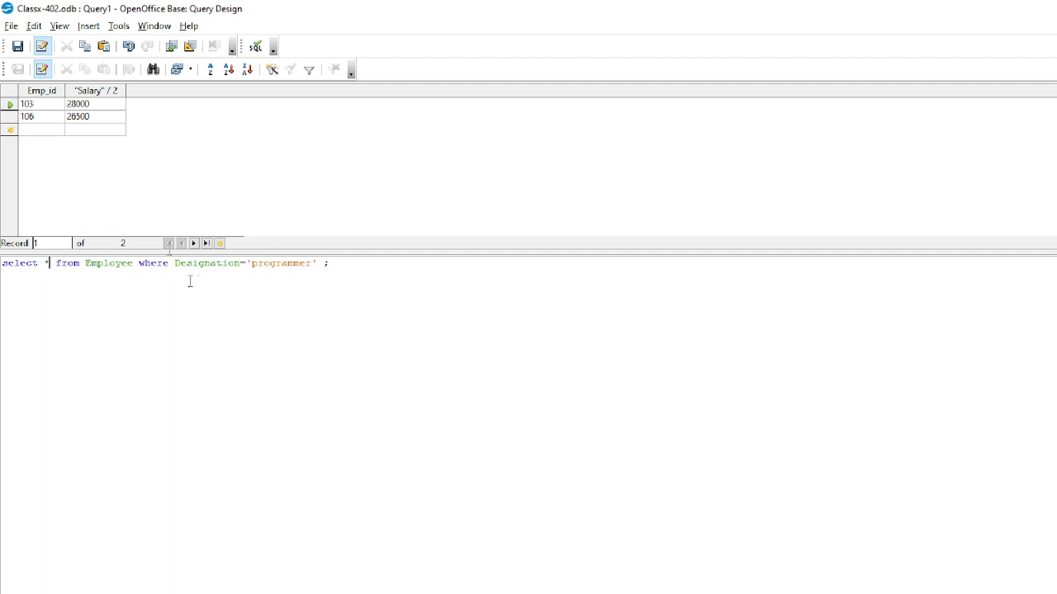
- Remove the where condition so the statement reads "select * from Employee ;" and run it
{"action": "left_click", "coordinate": [324, 264]}
{"action": "key", "text": "BackSpace"}
{"action": "key", "text": "BackSpace"}
{"action": "key", "text": "BackSpace"}
{"action": "key", "text": "BackSpace"}
{"action": "key", "text": "BackSpace"}
{"action": "key", "text": "BackSpace"}
{"action": "key", "text": "BackSpace"}
{"action": "key", "text": "BackSpace"}
{"action": "key", "text": "BackSpace"}
{"action": "key", "text": "BackSpace"}
{"action": "key", "text": "BackSpace"}
{"action": "key", "text": "BackSpace"}
{"action": "key", "text": "BackSpace"}
{"action": "key", "text": "BackSpace"}
{"action": "key", "text": "BackSpace"}
{"action": "key", "text": "BackSpace"}
{"action": "key", "text": "BackSpace"}
{"action": "key", "text": "BackSpace"}
{"action": "key", "text": "BackSpace"}
{"action": "key", "text": "BackSpace"}
{"action": "key", "text": "BackSpace"}
{"action": "key", "text": "BackSpace"}
{"action": "key", "text": "BackSpace"}
{"action": "key", "text": "BackSpace"}
{"action": "key", "text": "BackSpace"}
{"action": "key", "text": "BackSpace"}
{"action": "key", "text": "Delete"}
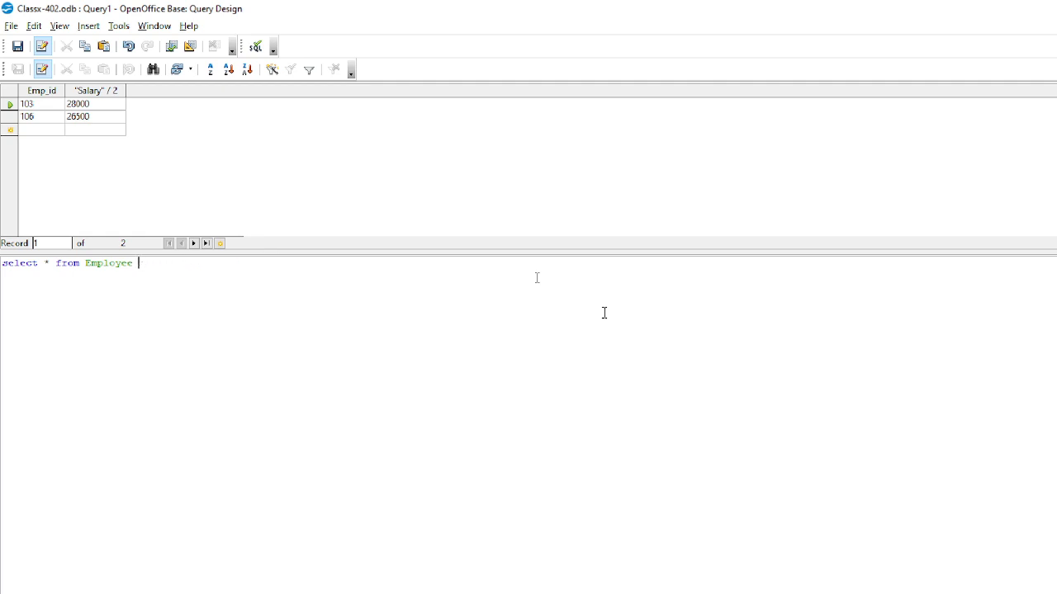
{"action": "type", "text": ";"}
{"action": "key", "text": "F5"}
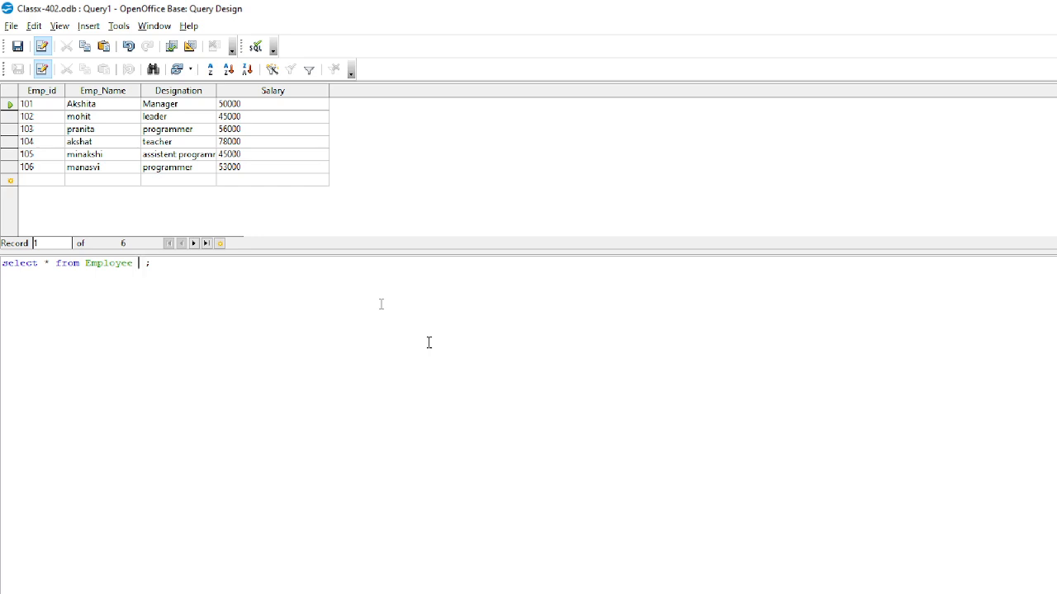
- Add "order by Emp_Name" before the semicolon and run the query, and run it again with "desc" added after Emp_Name
{"action": "type", "text": "order by Emp_Name"}
{"action": "key", "text": "F5"}
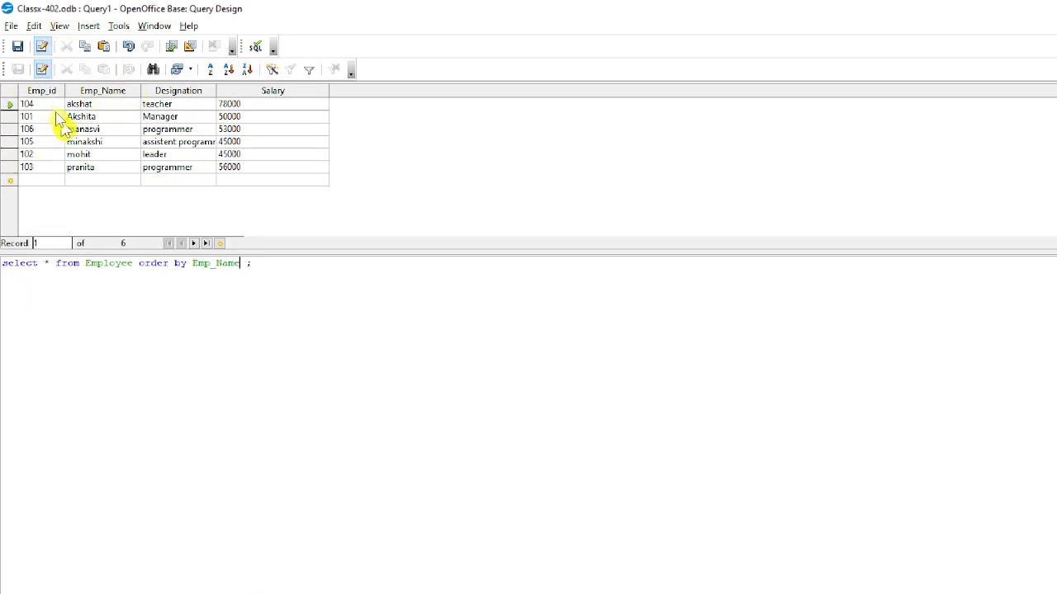
{"action": "left_click", "coordinate": [240, 263]}
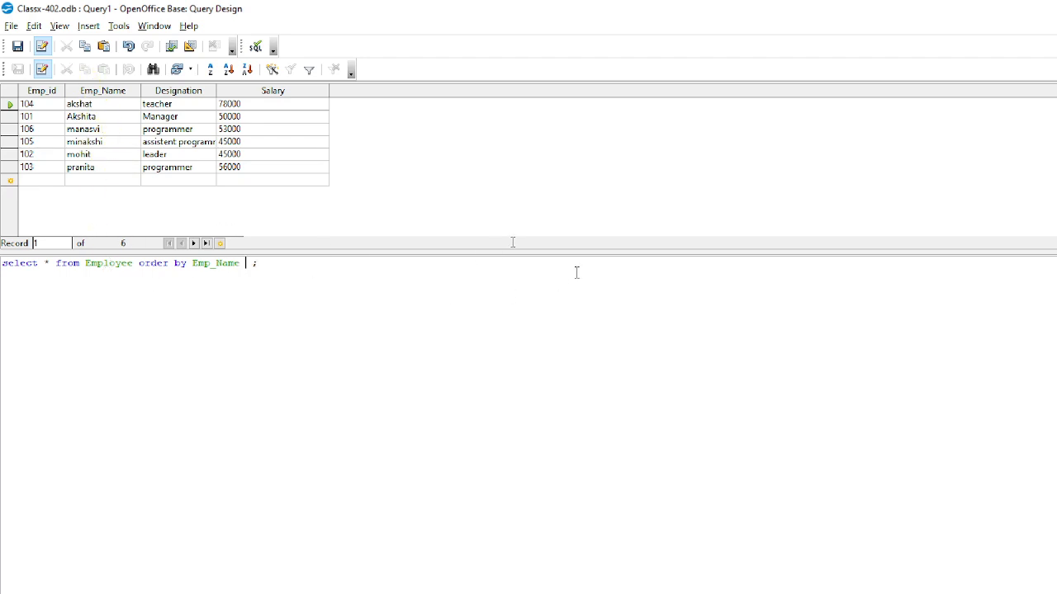
{"action": "type", "text": "desc"}
{"action": "key", "text": "F5"}
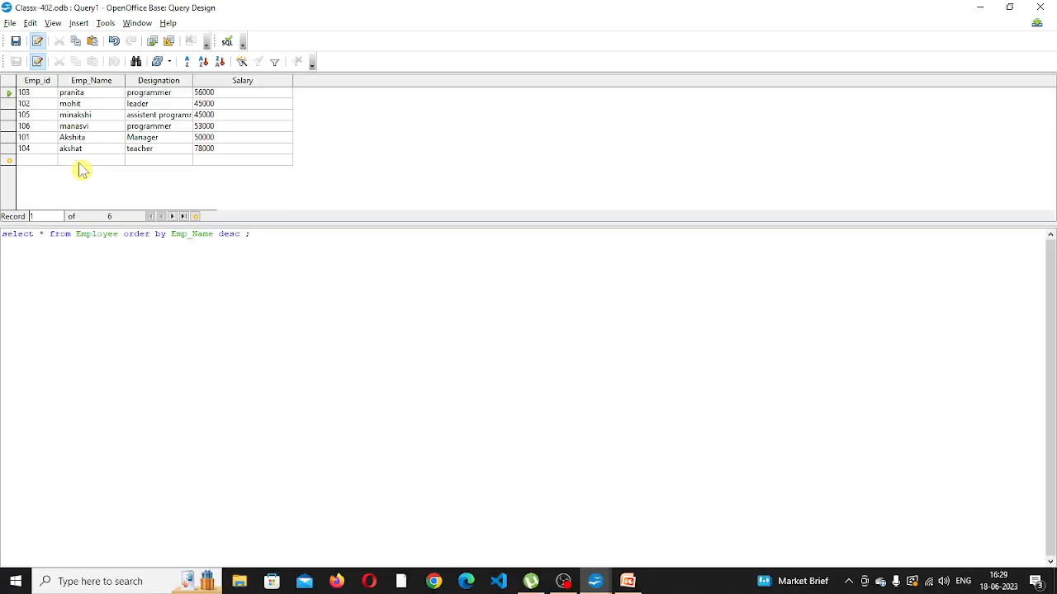
- Close the query design window without saving the changes to the query
{"action": "left_click", "coordinate": [1039, 7]}
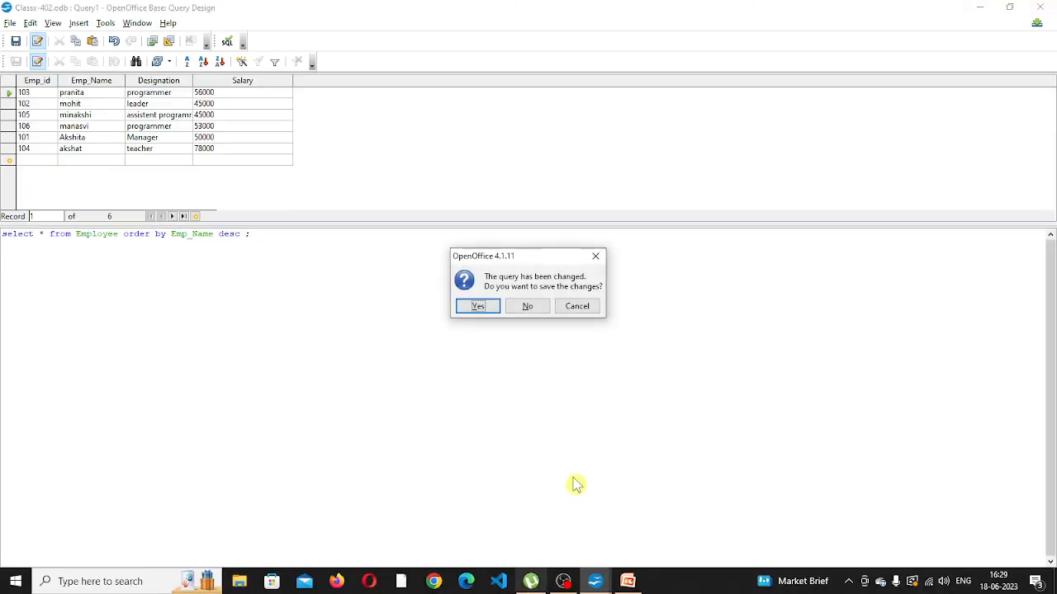
{"action": "left_click", "coordinate": [527, 307]}
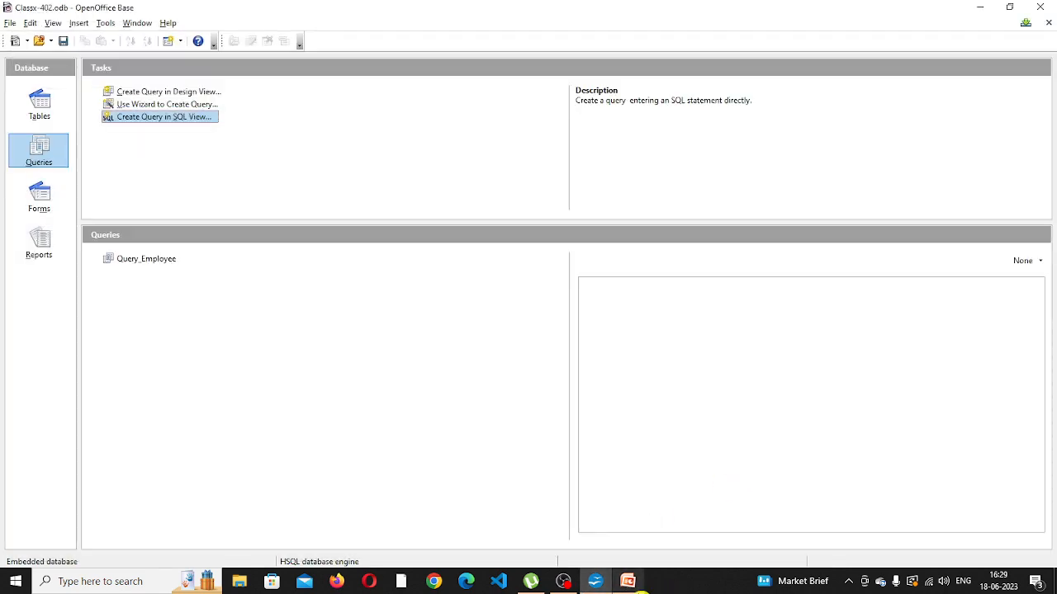
- Switch to the Query1.pptx presentation in PowerPoint and review the slides from the SQL View slide through the order by syntax slide
{"action": "left_click", "coordinate": [627, 581]}
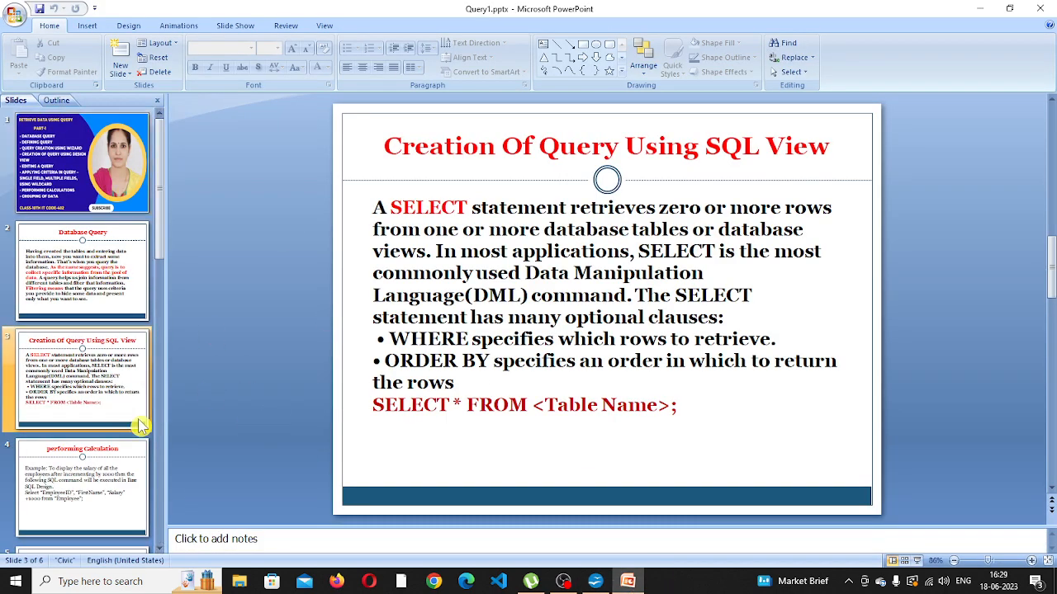
{"action": "scroll", "coordinate": [473, 435], "scroll_direction": "down", "scroll_amount": 1}
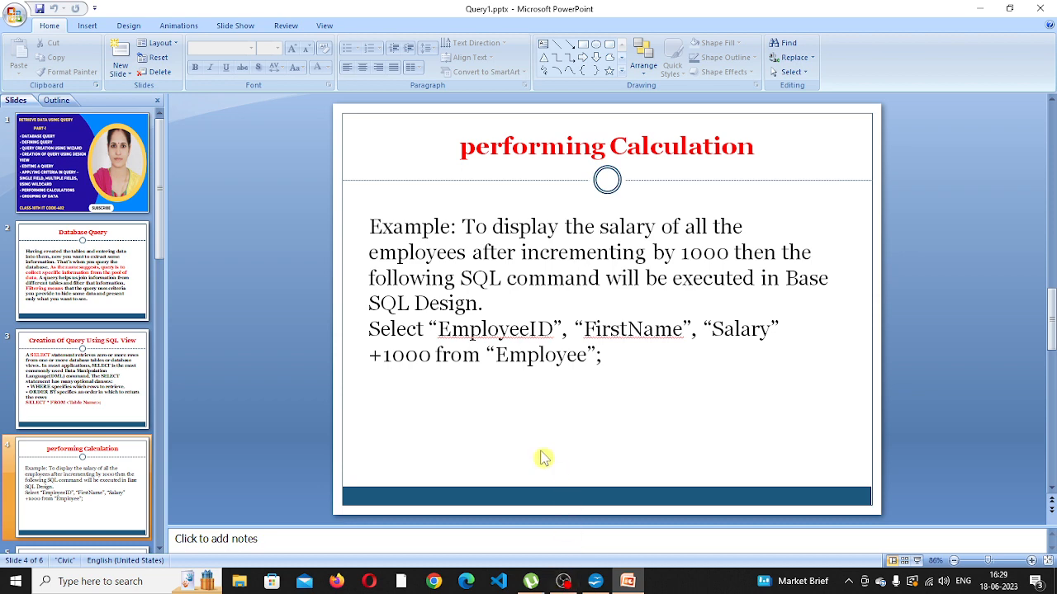
{"action": "scroll", "coordinate": [543, 460], "scroll_direction": "down", "scroll_amount": 2}
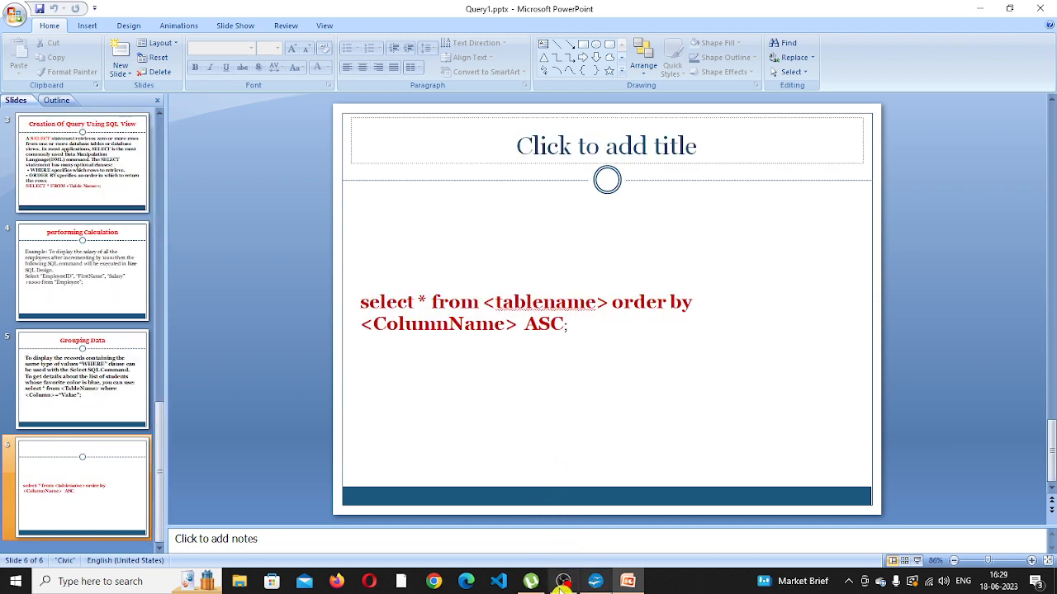
{"action": "left_click", "coordinate": [562, 583]}
{"action": "left_click", "coordinate": [926, 448]}
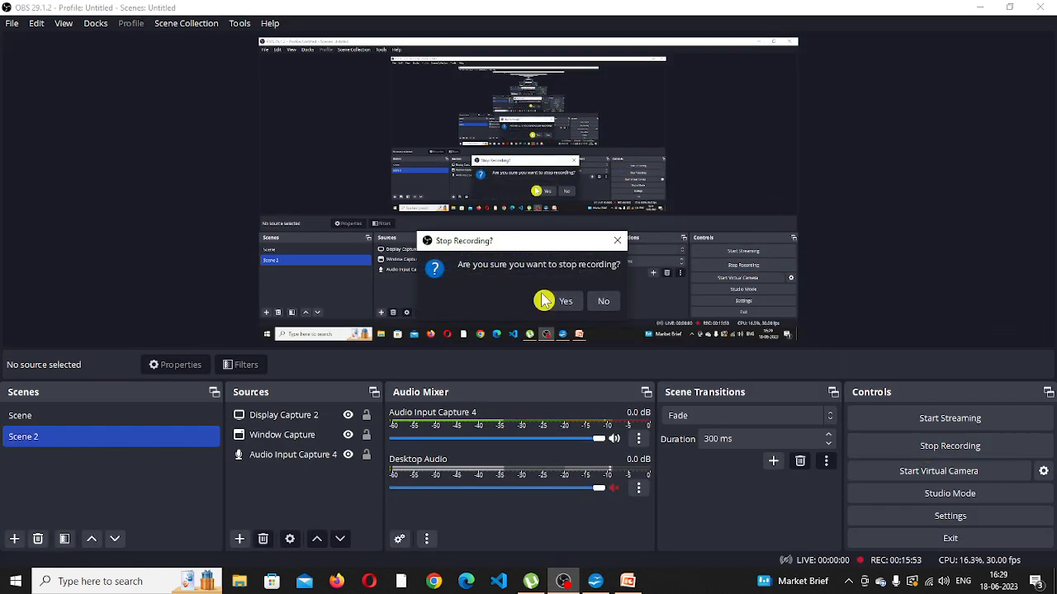